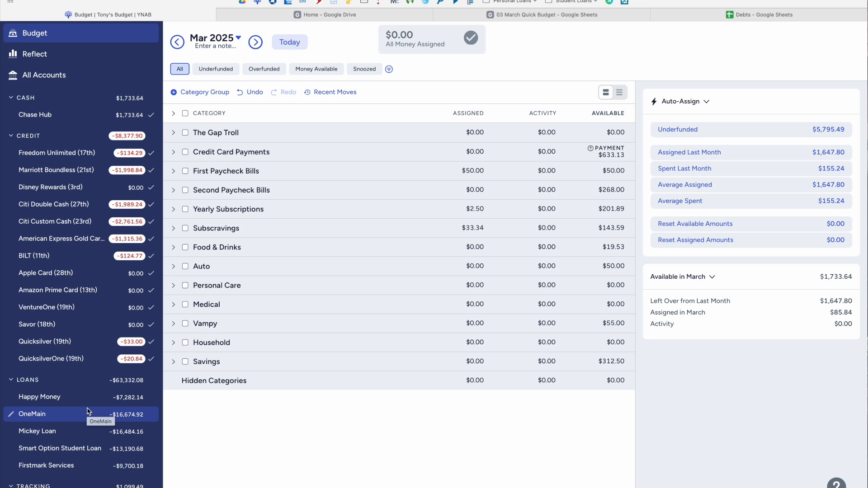
Switch the budget to the current month, February 2025, and check the category inside The Gap Troll group
scroll(87, 407, down, 1)
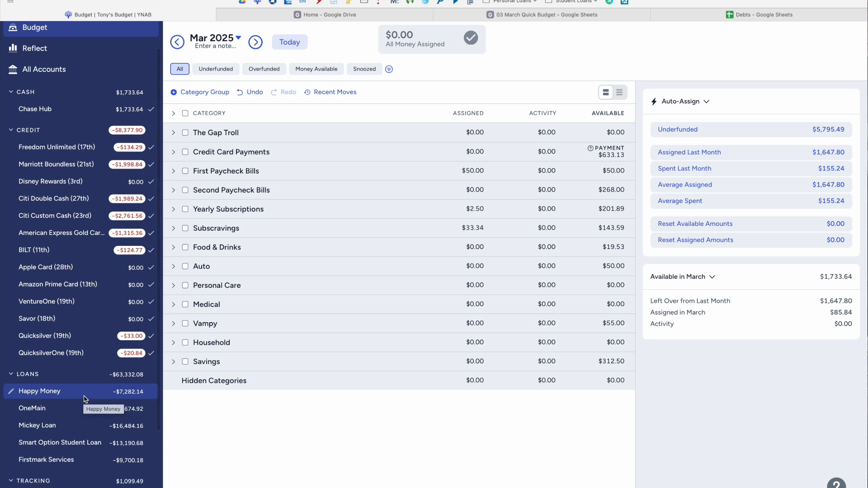
scroll(84, 399, up, 1)
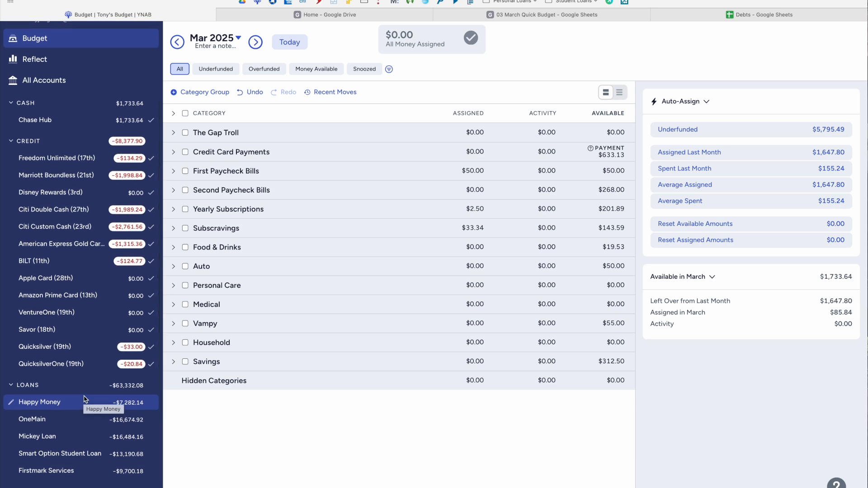
scroll(84, 399, down, 1)
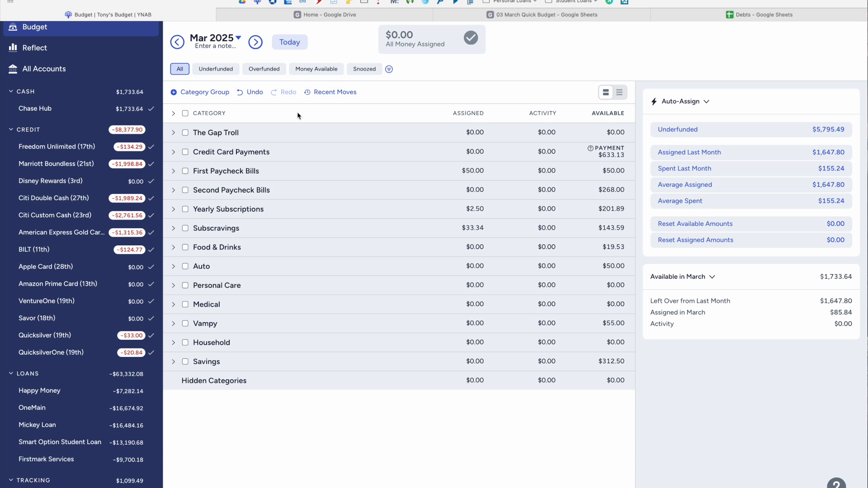
click(289, 42)
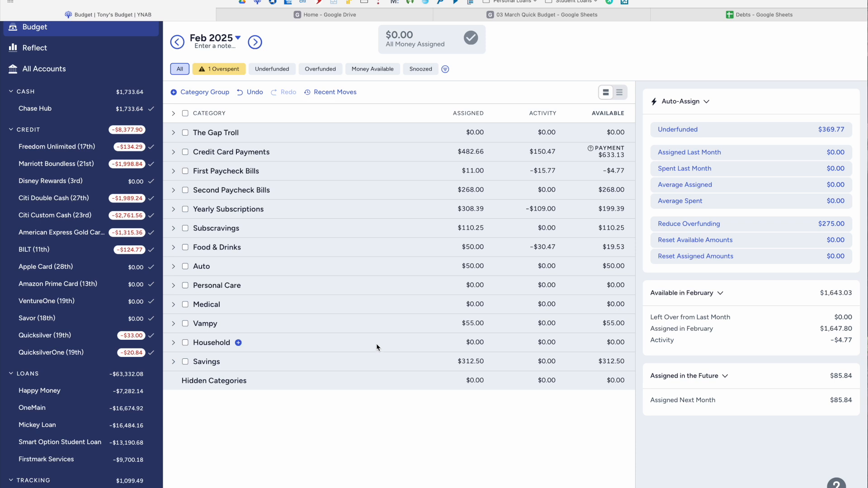
click(174, 133)
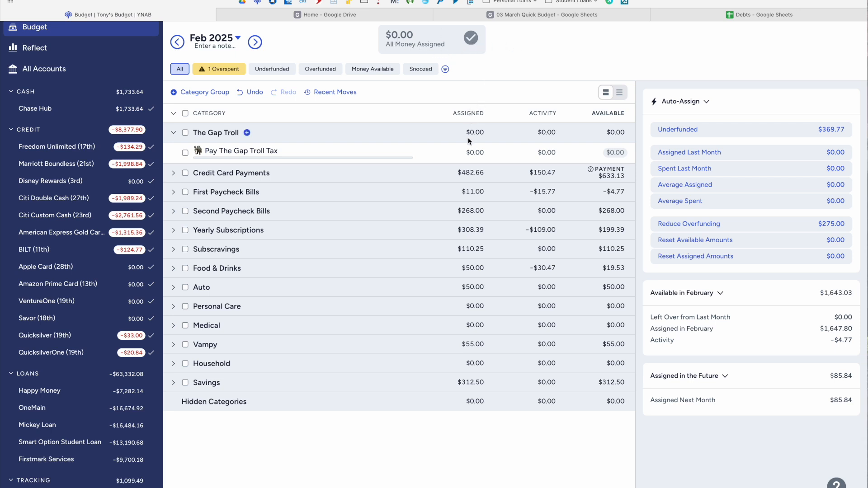
click(173, 134)
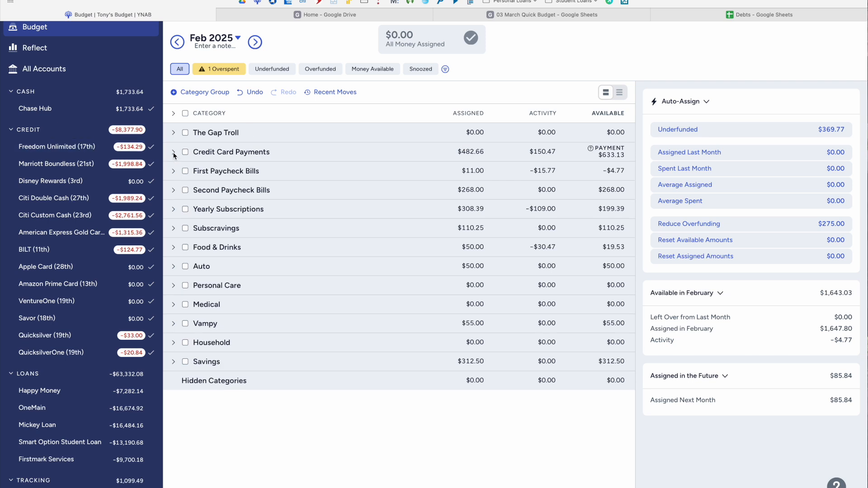
Expand Credit Card Payments and inspect the details of the American Express Gold, Freedom Unlimited, Quicksilver and QuicksilverOne cards
click(173, 153)
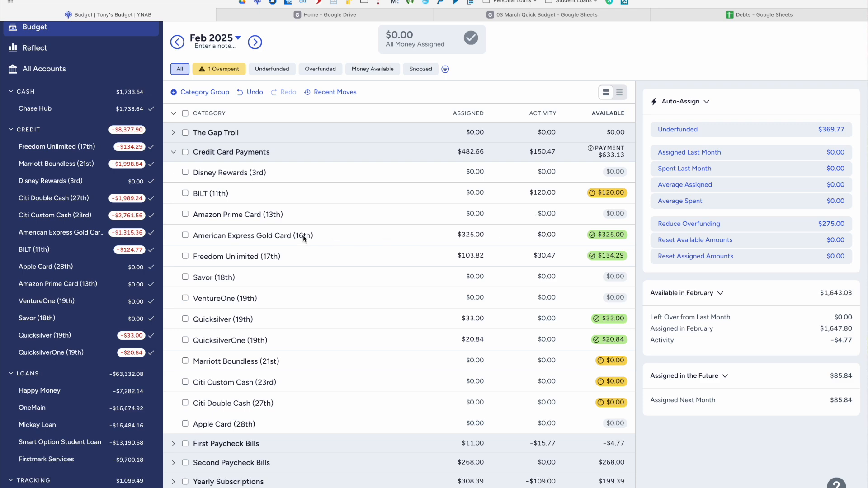
click(515, 237)
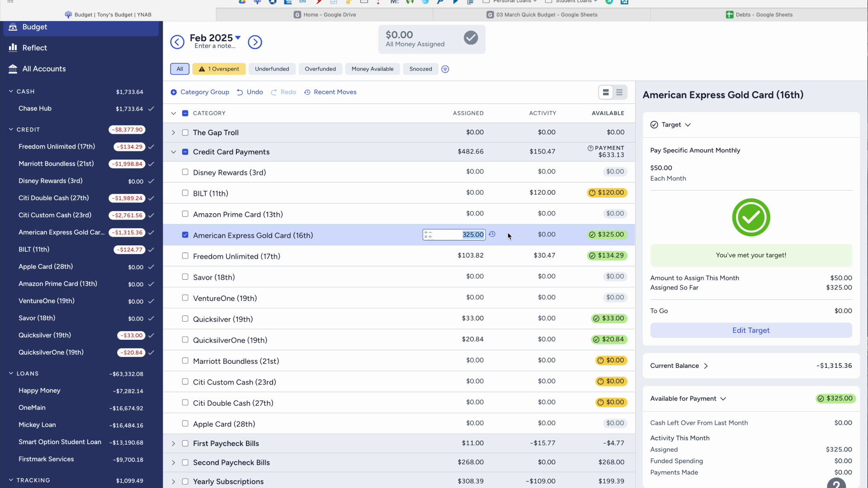
click(505, 254)
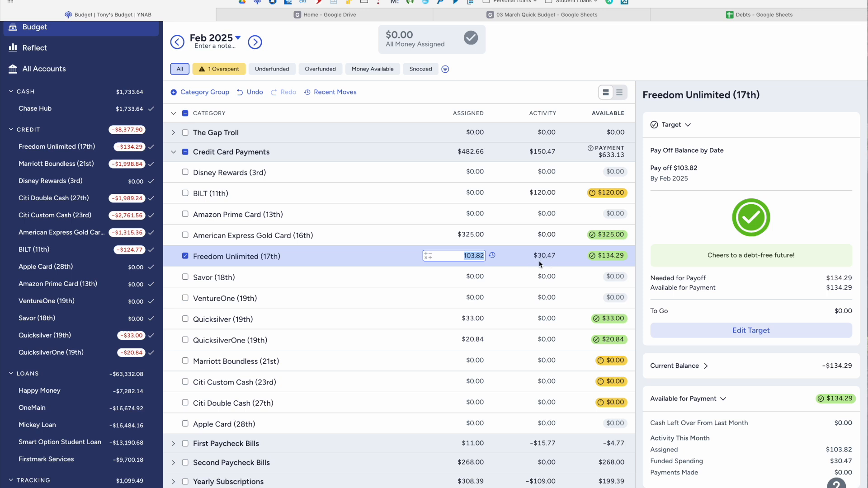
mouse_move(604, 262)
click(493, 319)
click(493, 319)
click(508, 339)
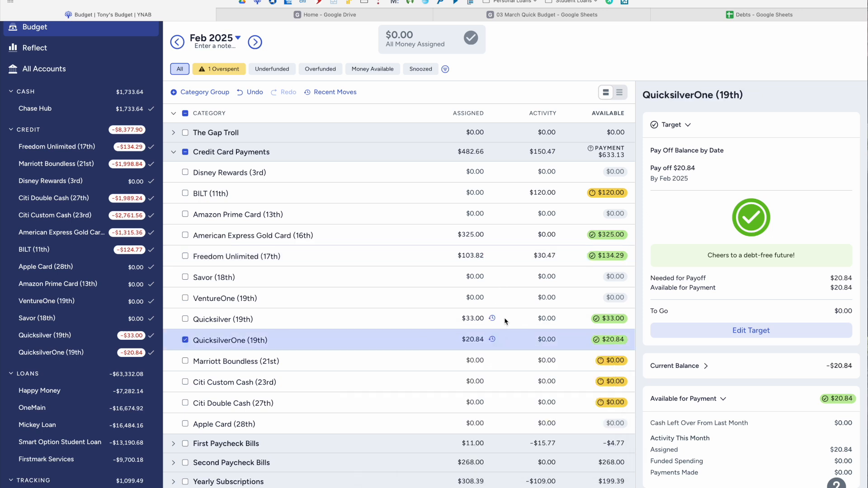
click(505, 320)
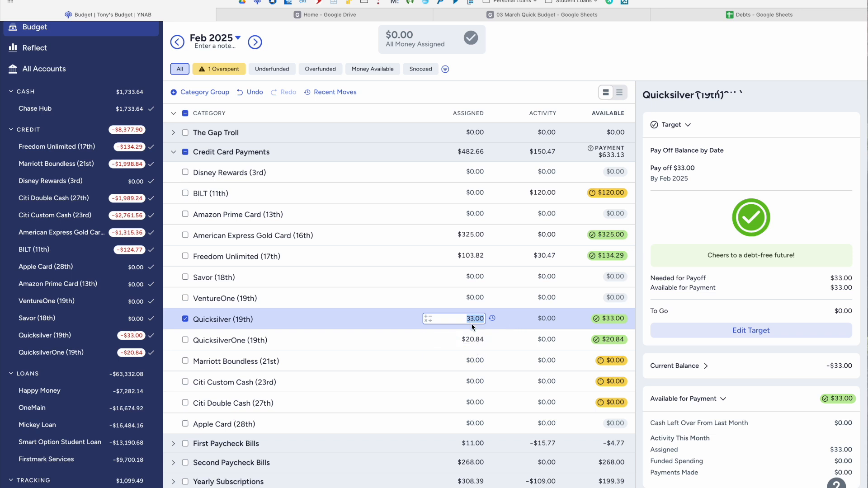
View American Express Gold, Marriott Boundless, Citi Custom Cash and Citi Double Cash as one selection, clear it and collapse Credit Card Payments
click(185, 215)
click(185, 215)
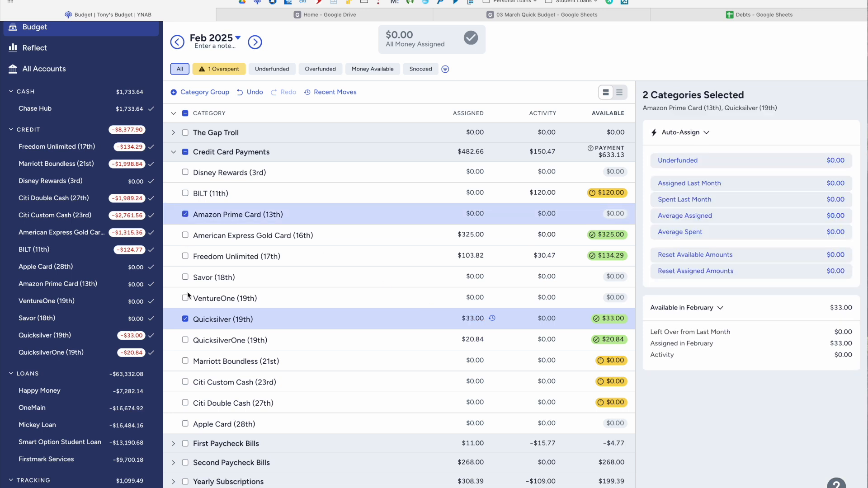
click(185, 214)
click(186, 235)
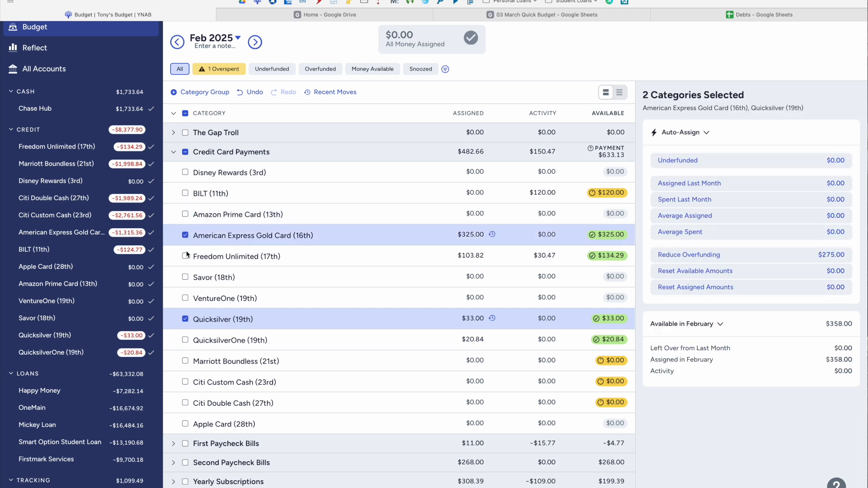
click(185, 320)
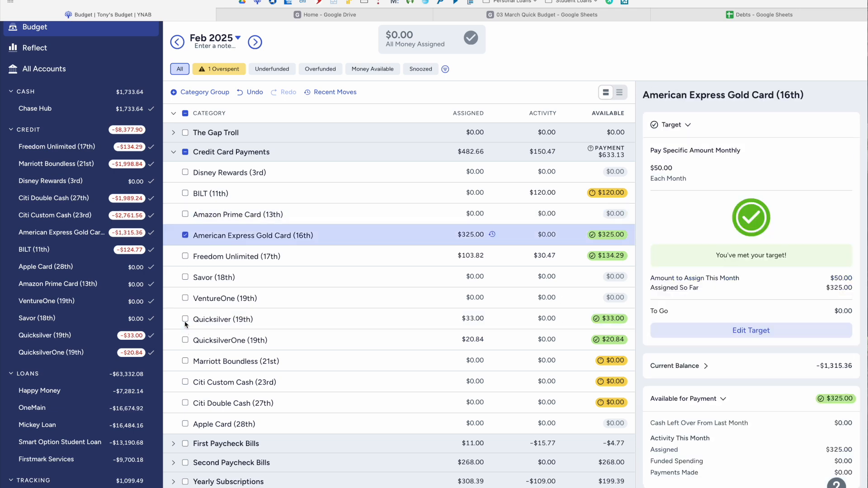
click(185, 362)
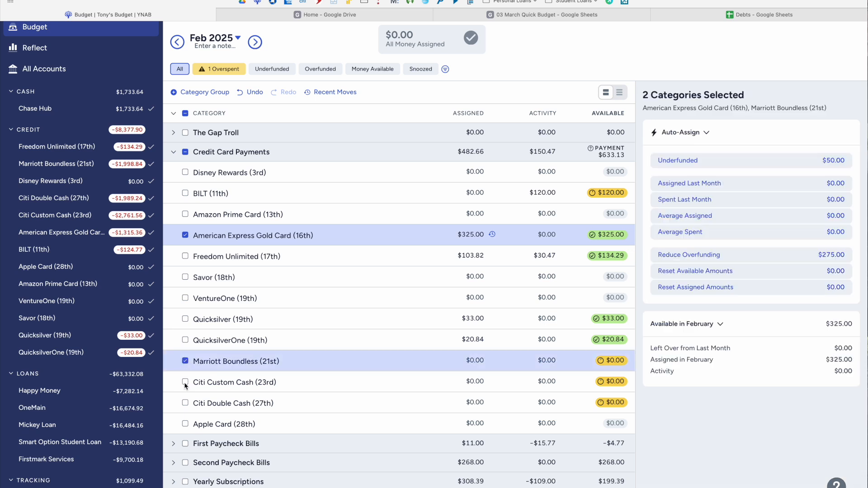
click(185, 383)
click(185, 403)
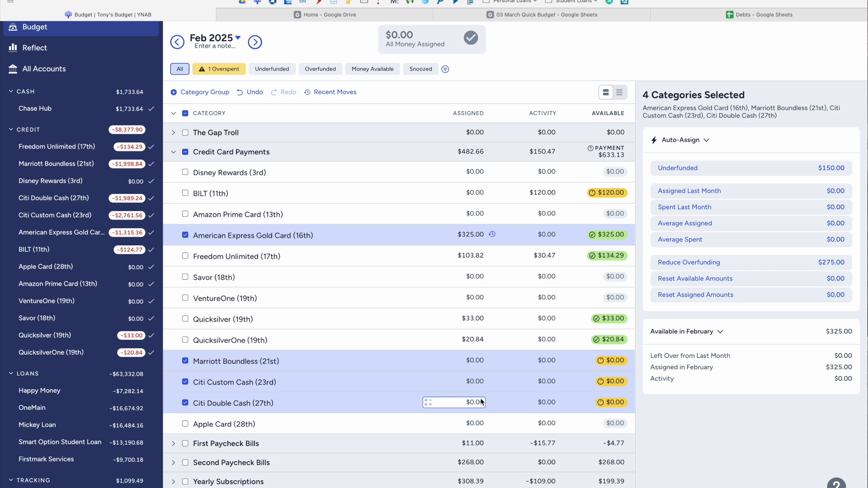
click(186, 152)
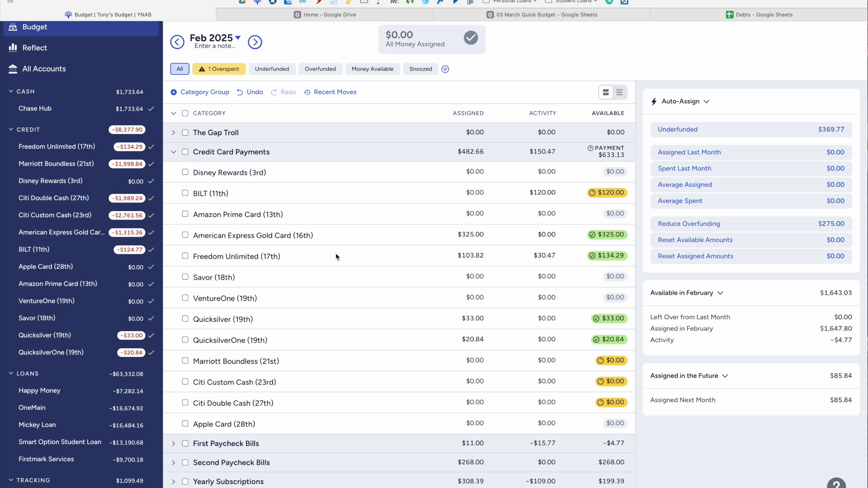
click(174, 152)
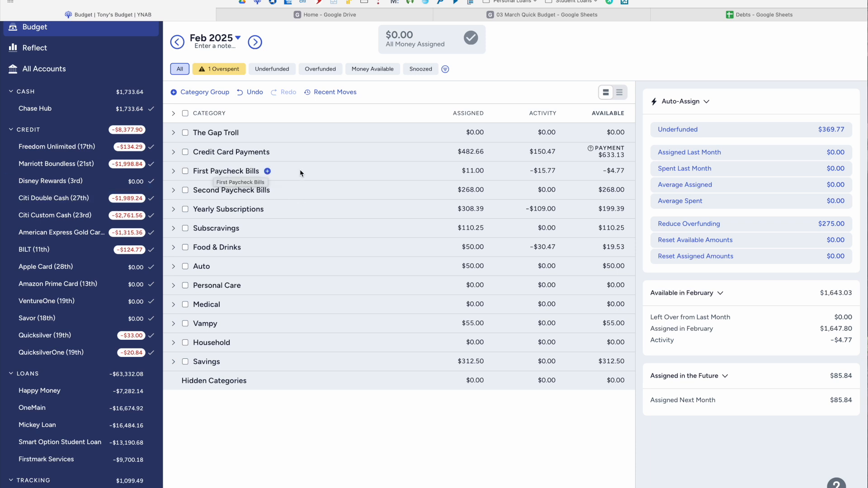
View the combined figures of First Paycheck Bills, Second Paycheck Bills, Yearly Subscriptions and Subscravings, leaving only First Paycheck Bills selected
click(185, 228)
click(185, 209)
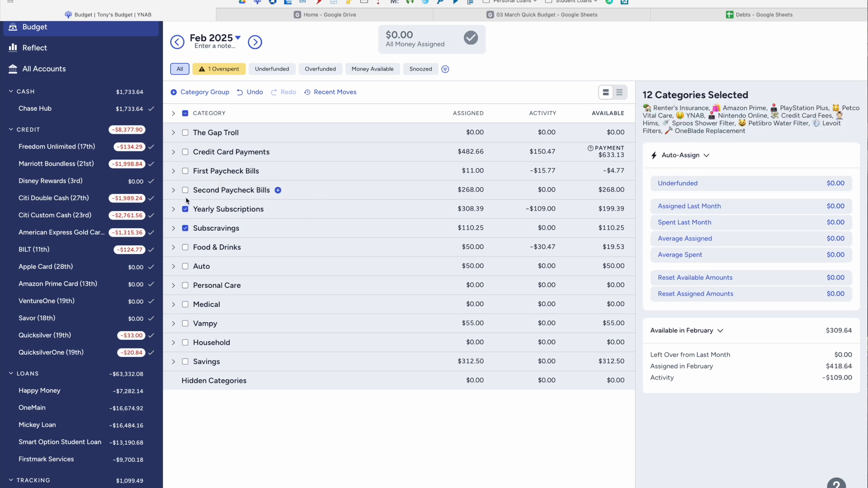
click(185, 190)
click(185, 172)
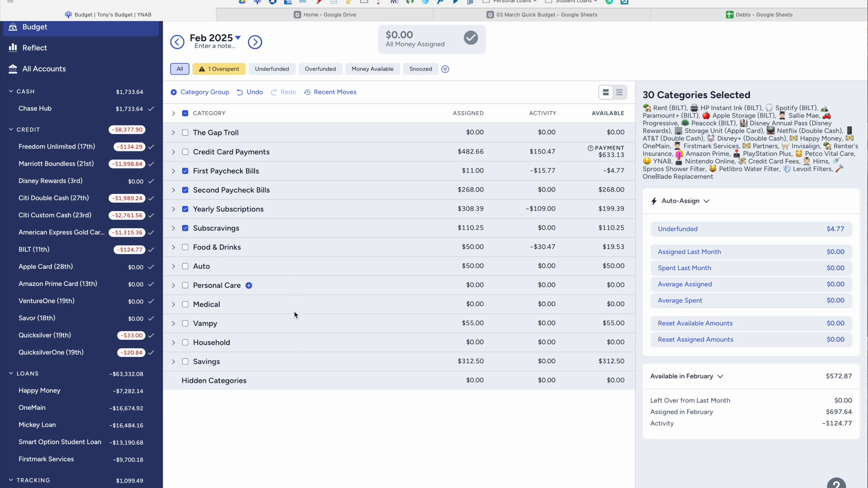
click(185, 190)
click(185, 209)
click(185, 229)
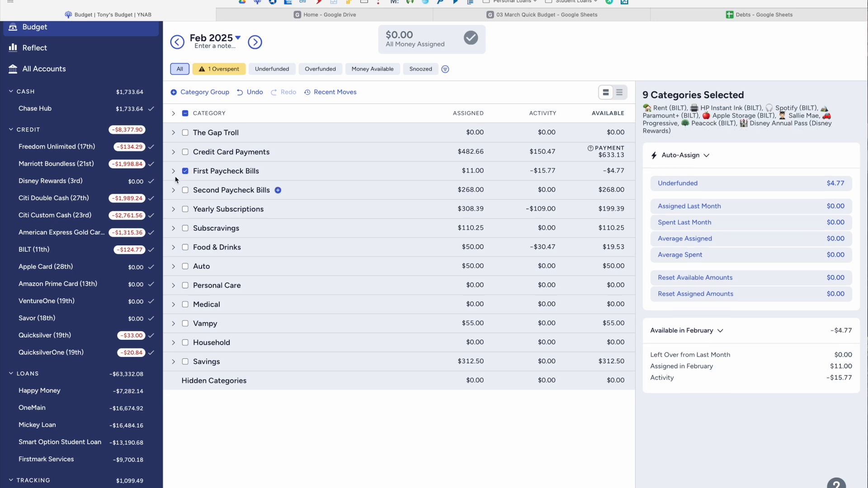
Expand First Paycheck Bills, clear its selection, and inspect the Rent, HP Instant Ink, Spotify, Paramount+ and Apple Storage targets
click(173, 171)
click(185, 170)
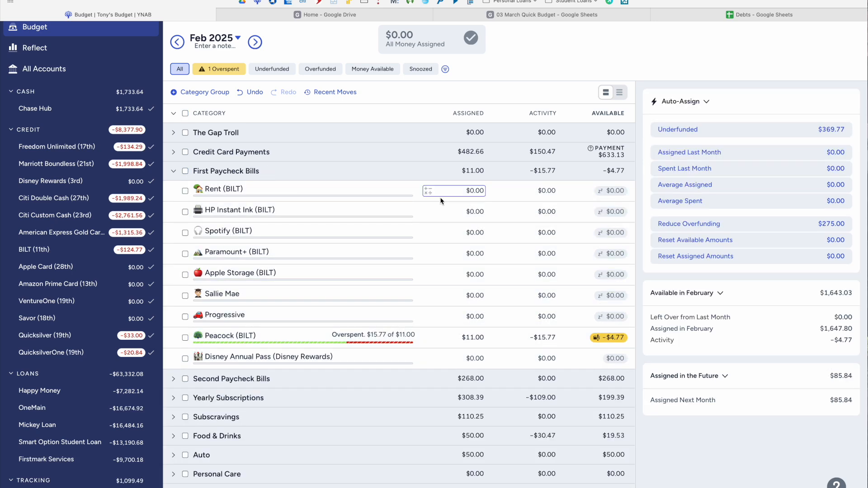
click(521, 197)
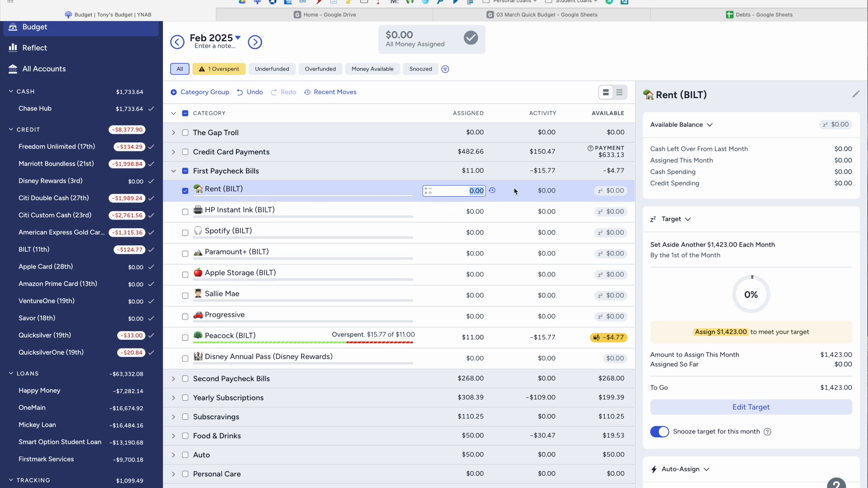
click(507, 213)
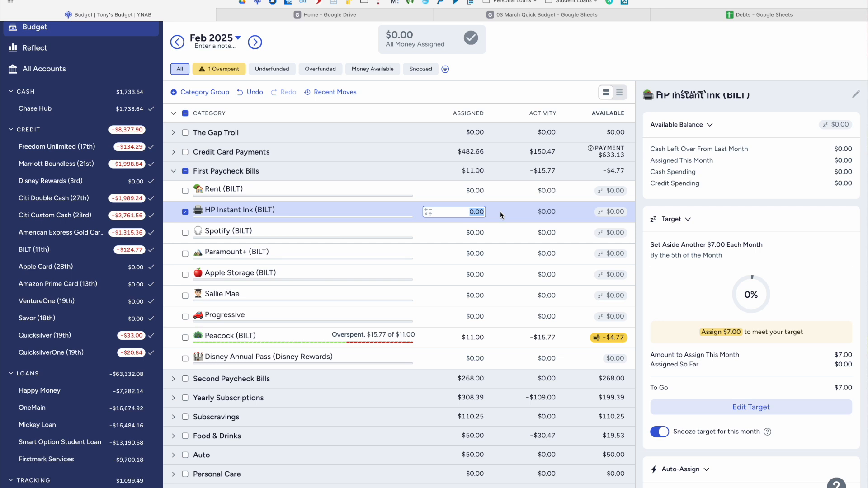
click(497, 231)
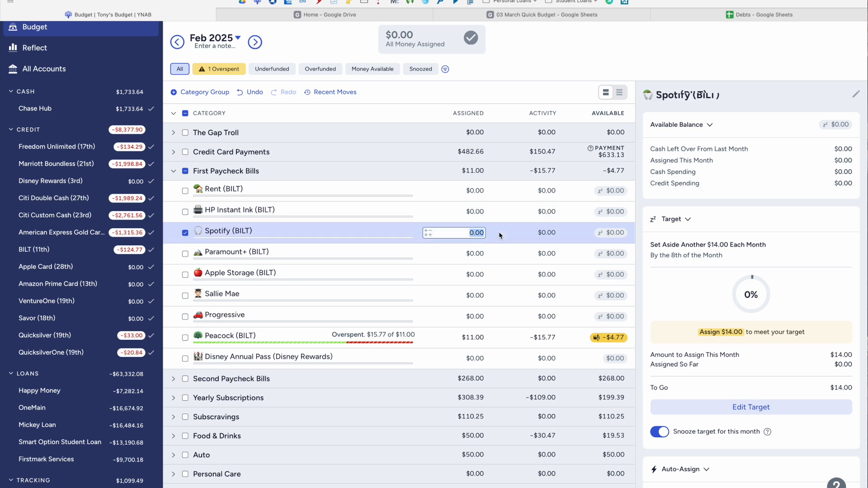
click(501, 256)
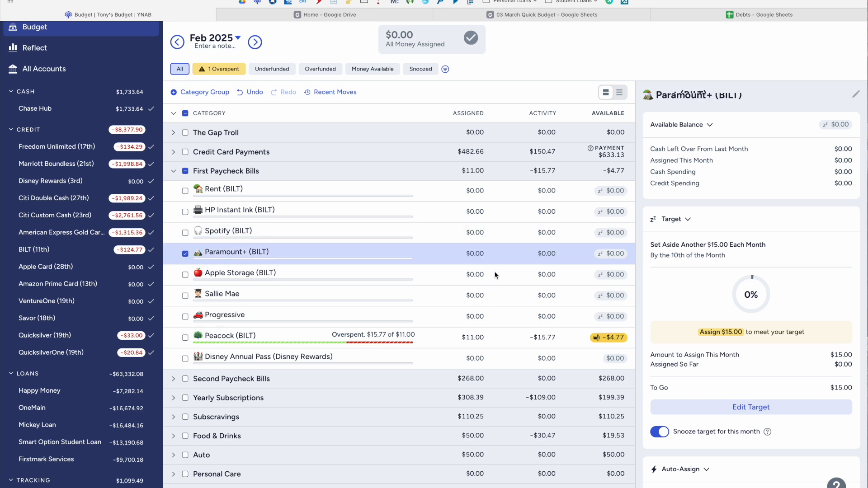
click(496, 274)
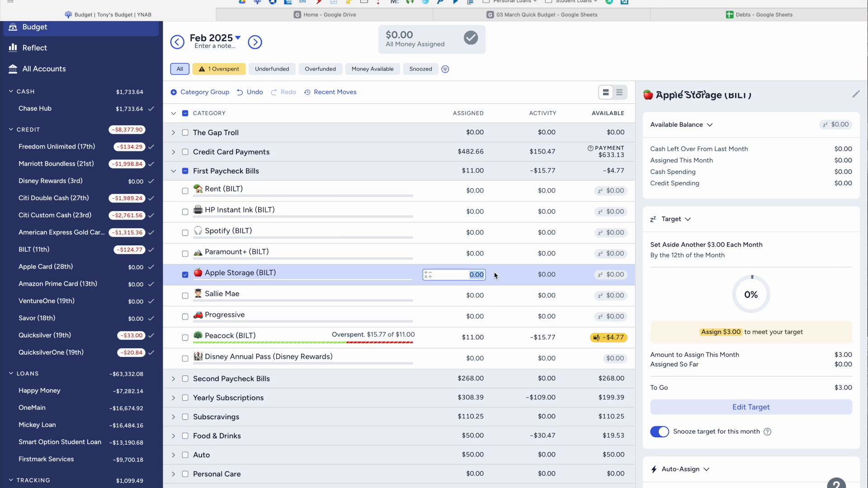
Inspect the Sallie Mae, Progressive, Peacock and Disney Annual Pass details, clear the selection and collapse First Paycheck Bills
click(497, 296)
click(497, 297)
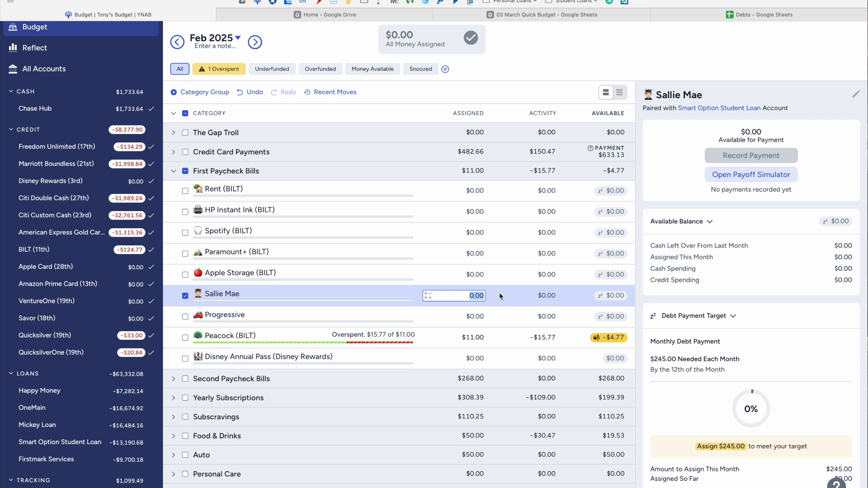
click(496, 320)
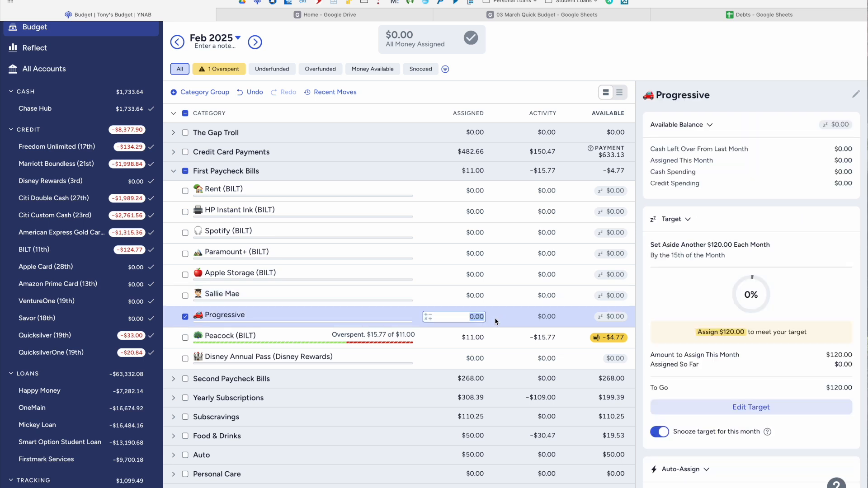
click(515, 338)
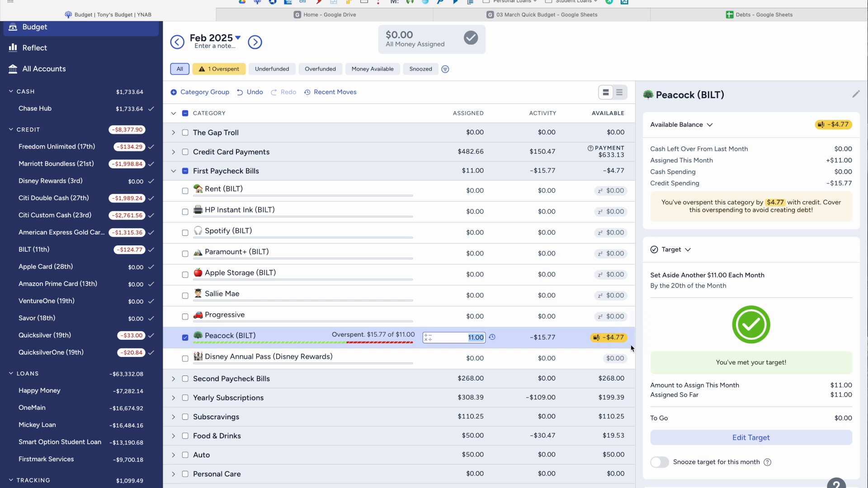
mouse_move(619, 340)
scroll(384, 317, down, 2)
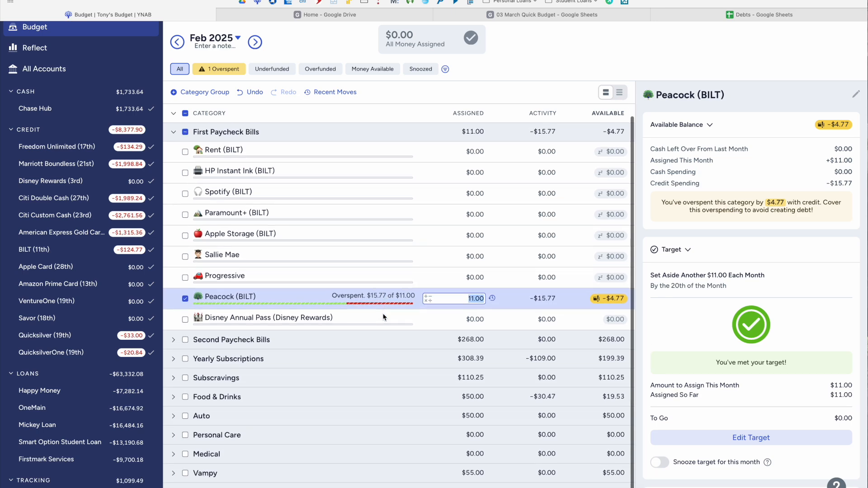
click(501, 320)
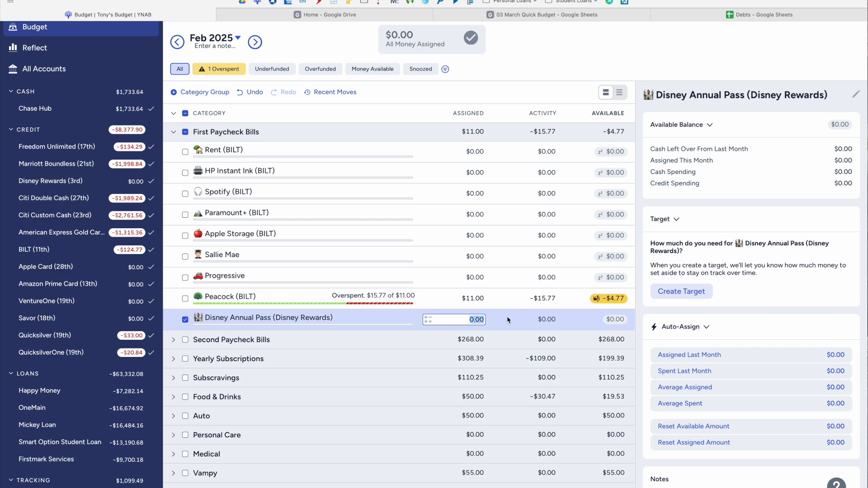
click(185, 320)
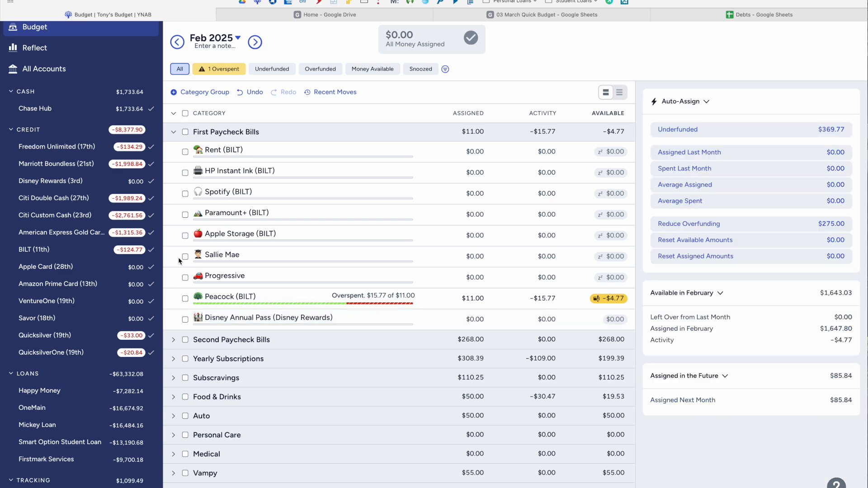
click(174, 132)
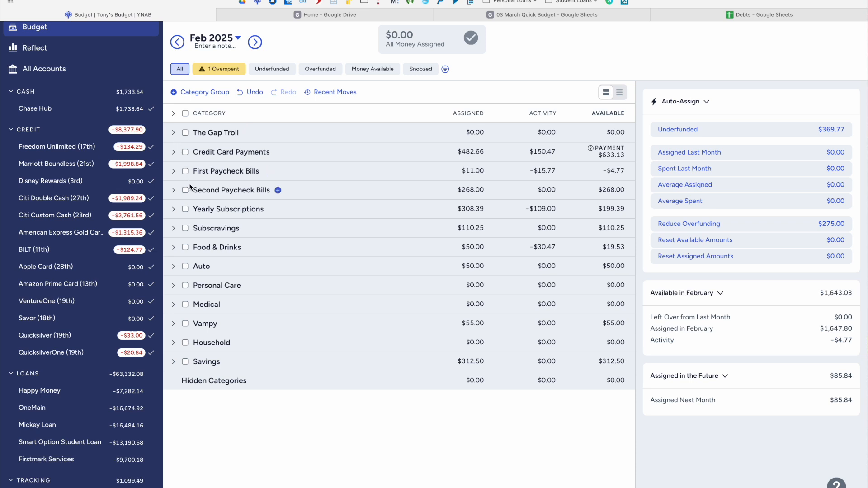
Expand Second Paycheck Bills and inspect the Storage Unit, Netflix, AT&T and Disney+ targets
click(174, 191)
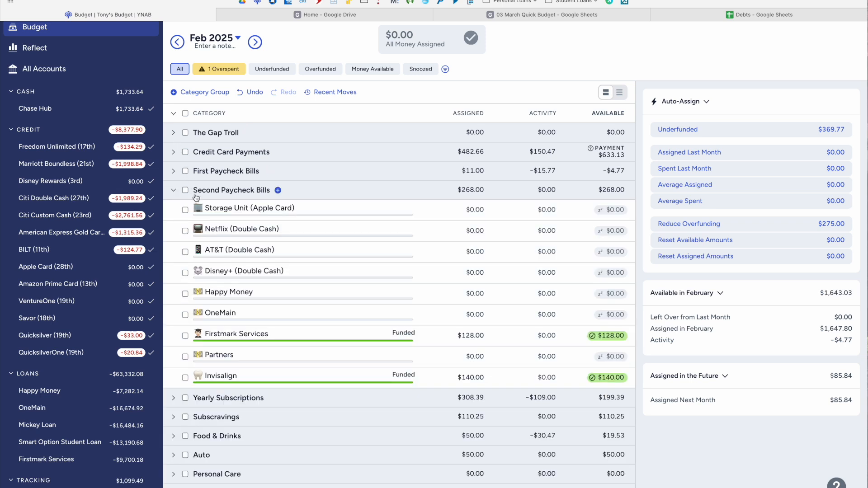
click(503, 216)
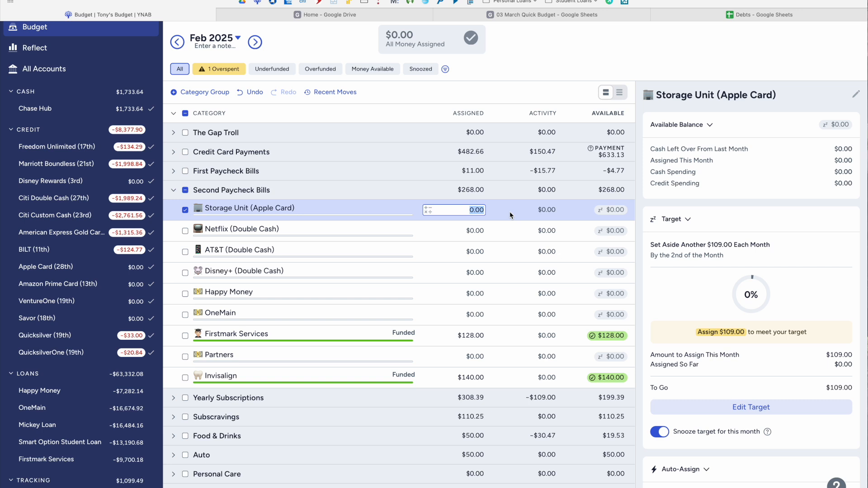
click(505, 231)
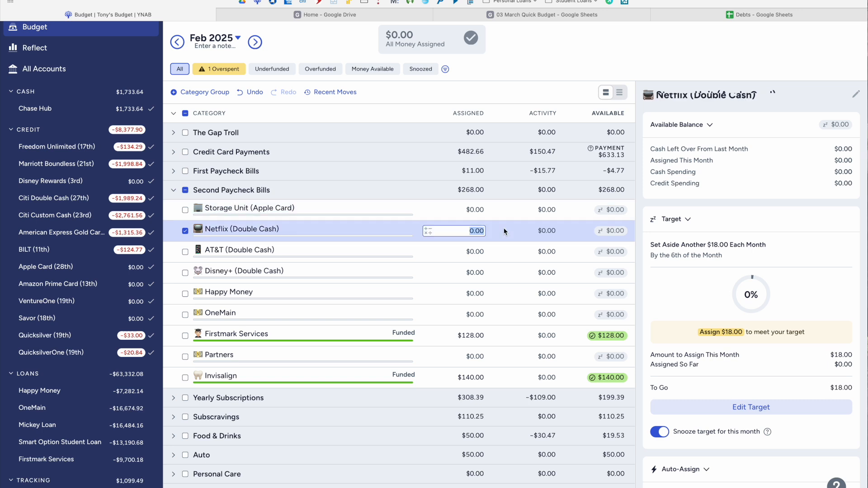
click(506, 253)
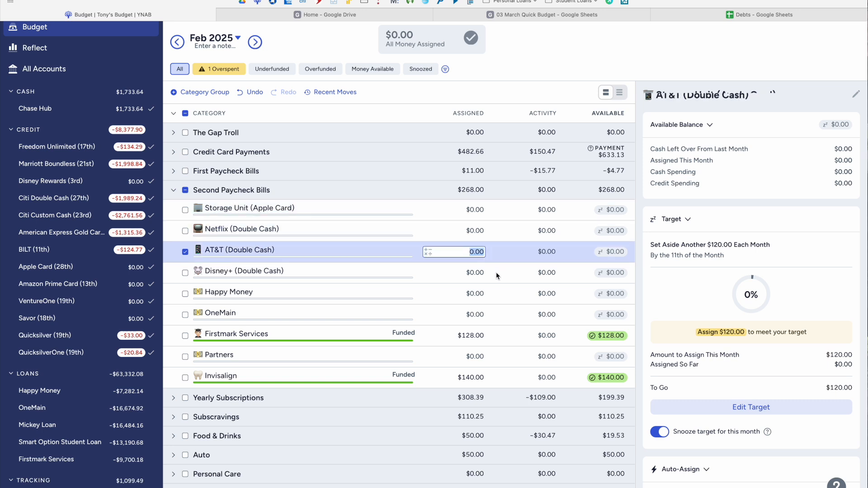
click(497, 276)
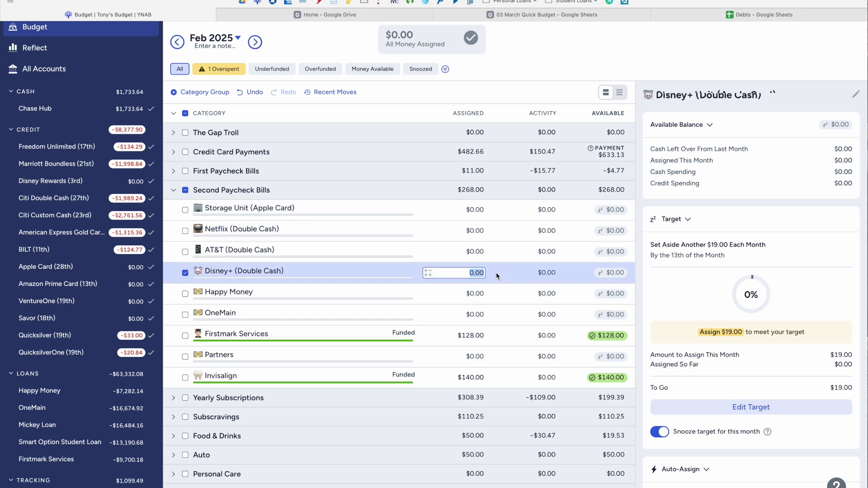
Inspect the Happy Money, OneMain, Firstmark Services, Partners and Invisalign targets, and collapse Second Paycheck Bills
click(500, 298)
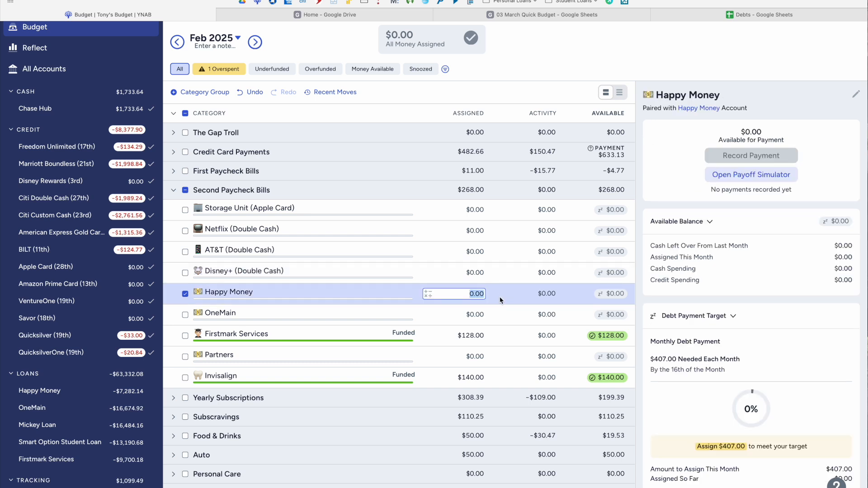
click(500, 314)
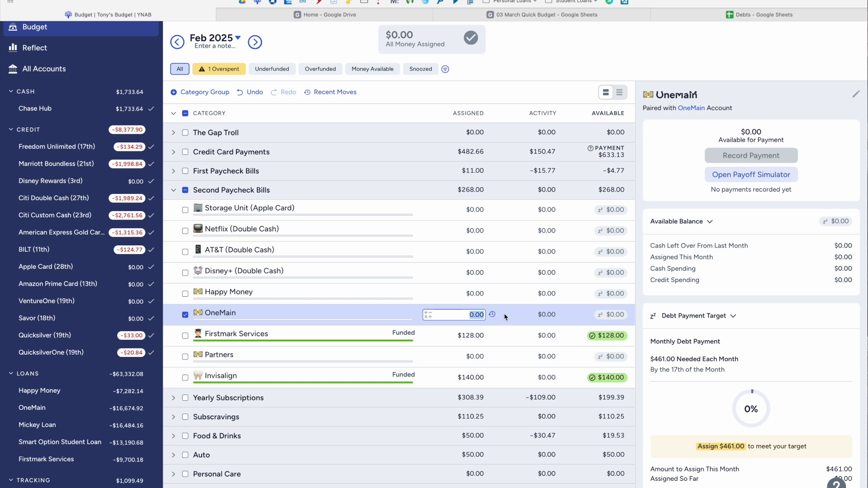
click(505, 333)
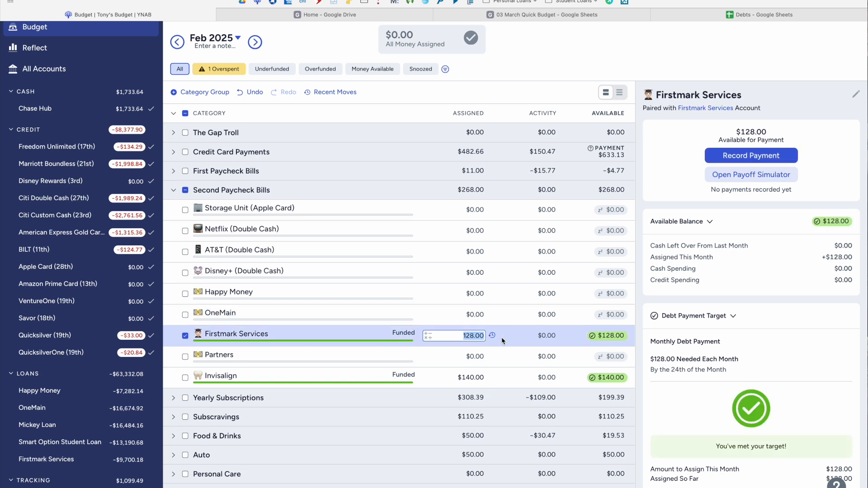
click(503, 358)
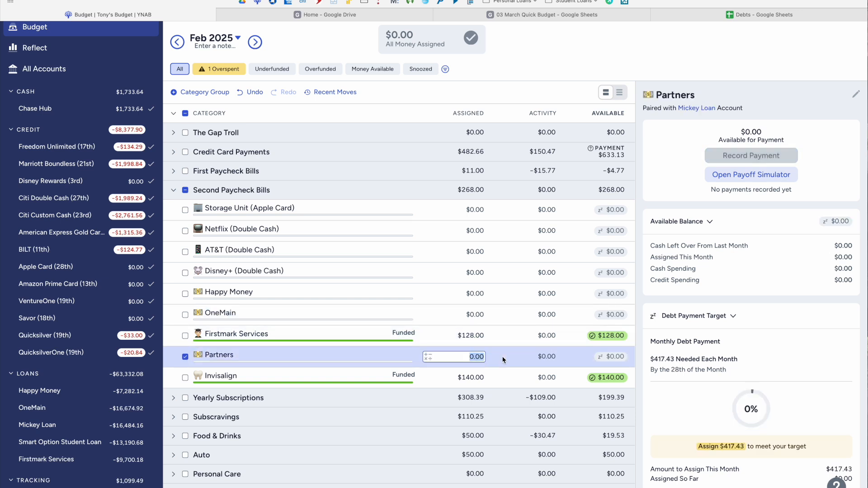
click(503, 379)
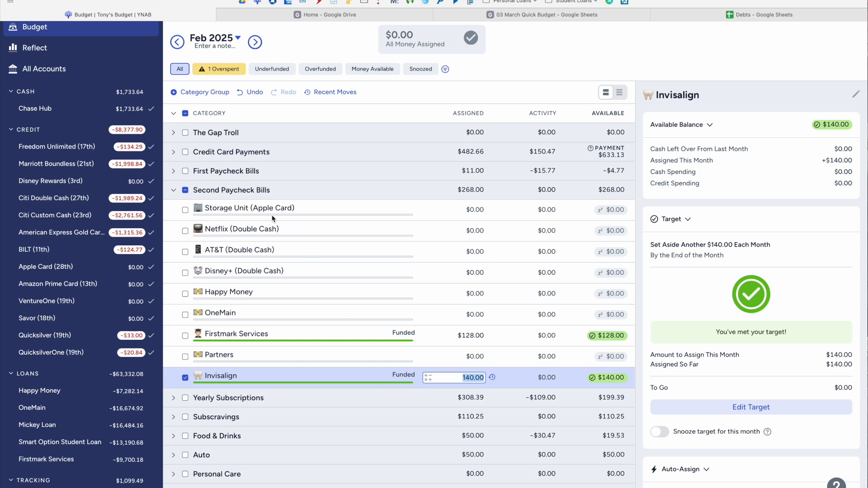
click(174, 191)
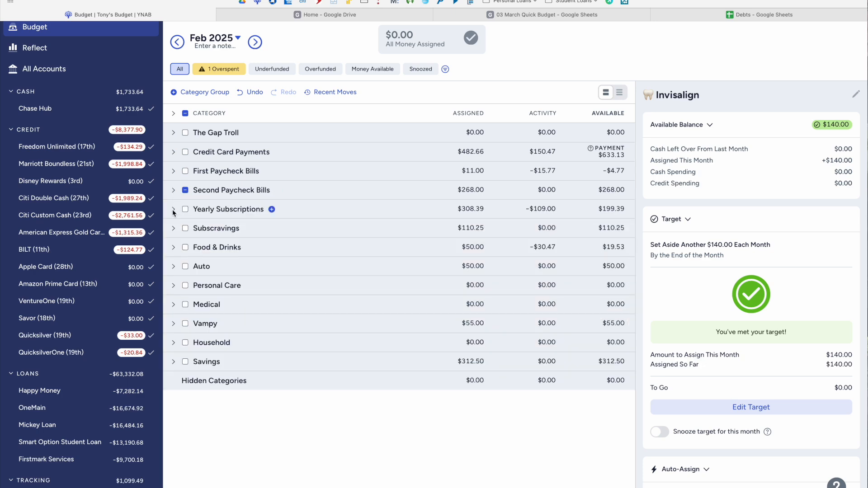
Expand Yearly Subscriptions and inspect each category's target from Renter's Insurance and Amazon Prime through Nintendo Online and Credit Card Fees
click(173, 209)
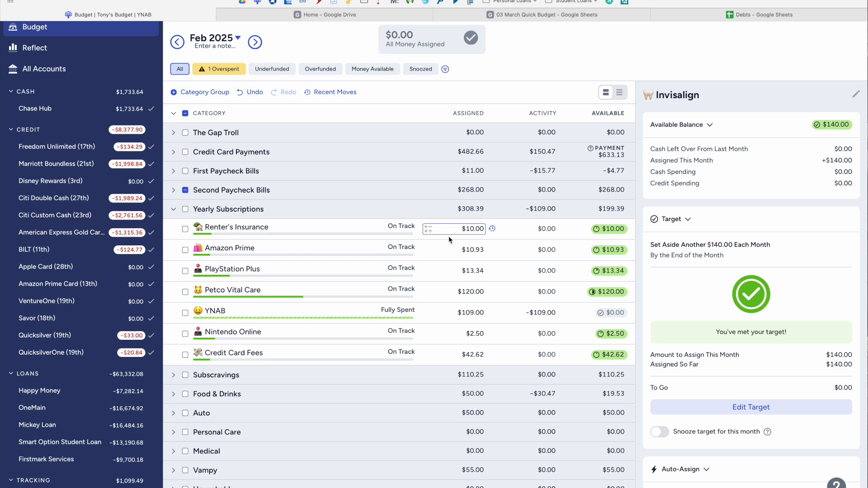
click(302, 231)
click(507, 255)
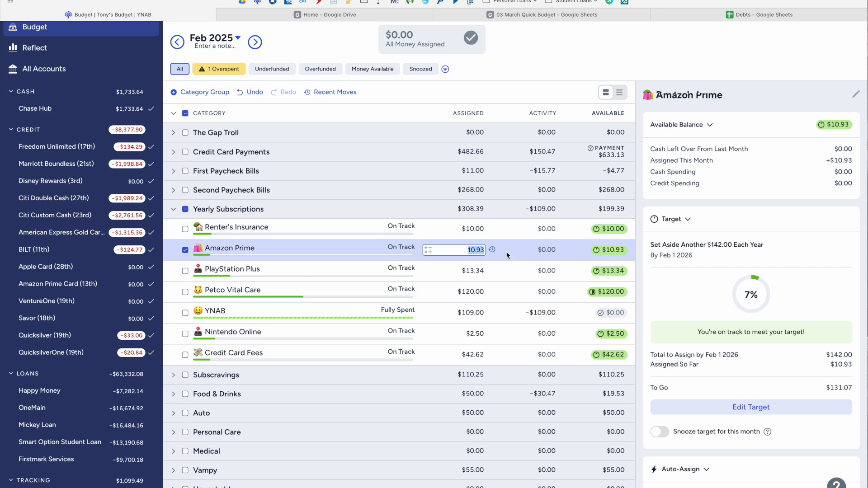
click(503, 272)
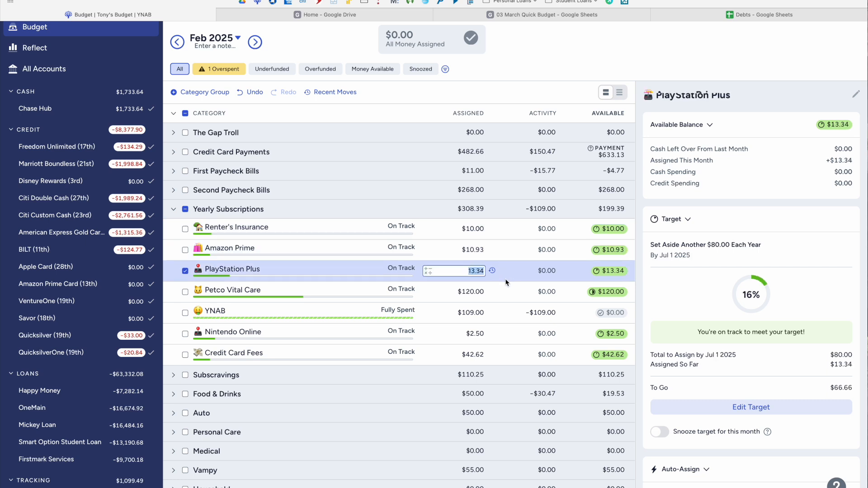
click(504, 293)
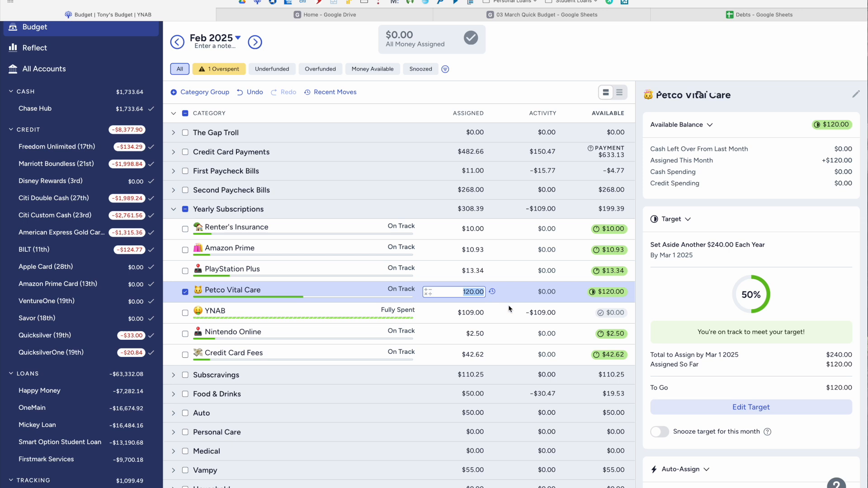
click(509, 317)
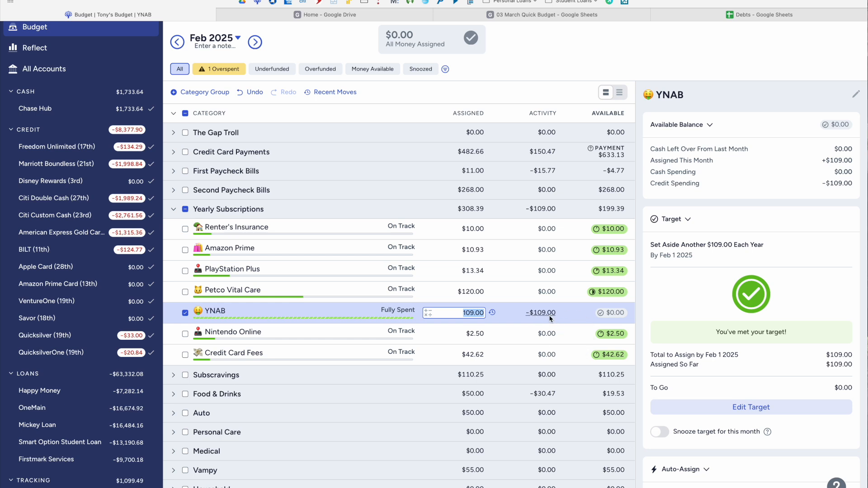
click(516, 335)
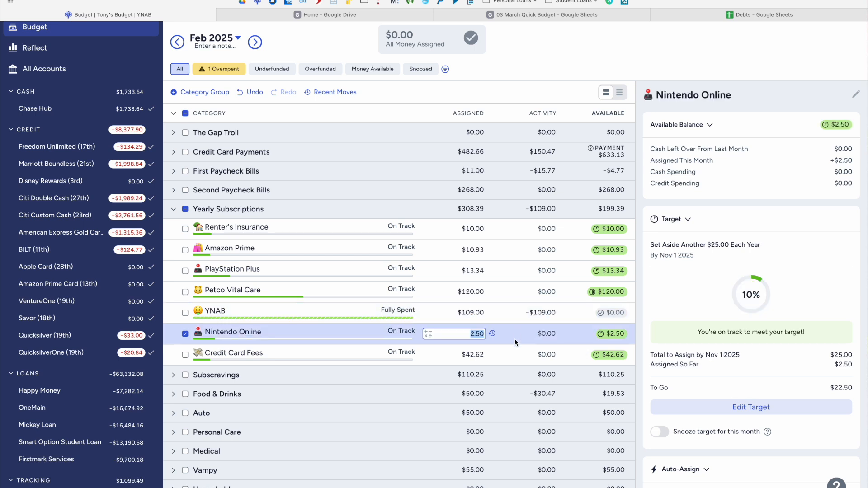
click(513, 357)
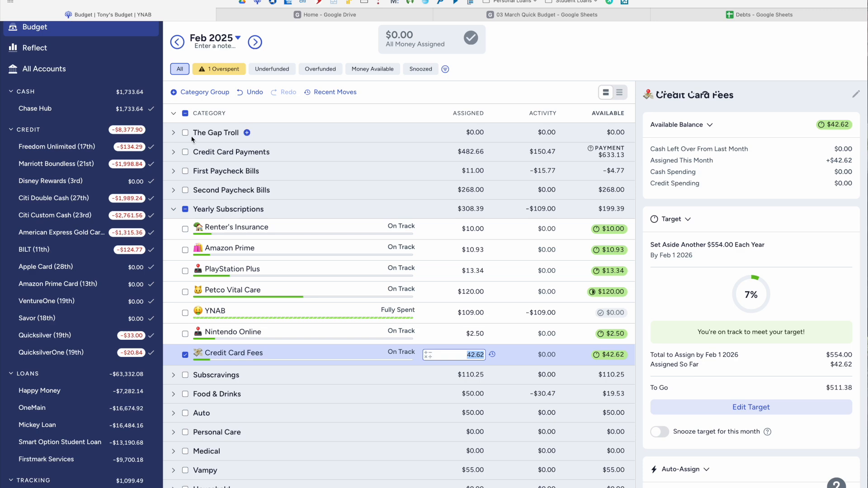
Briefly check the cards in Credit Card Payments, leaving both that group and Yearly Subscriptions collapsed
click(172, 152)
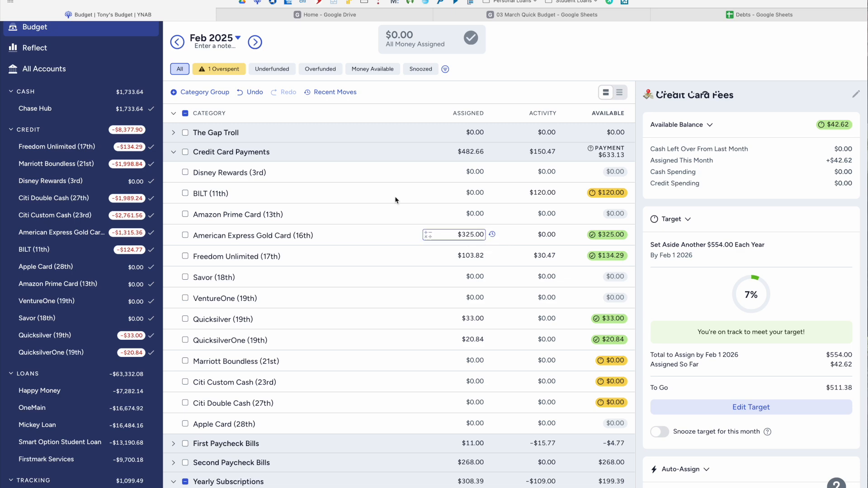
click(173, 153)
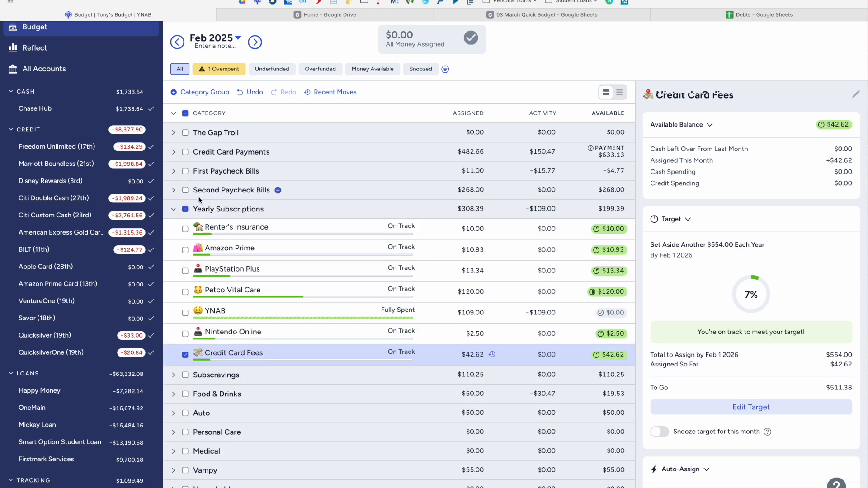
click(173, 211)
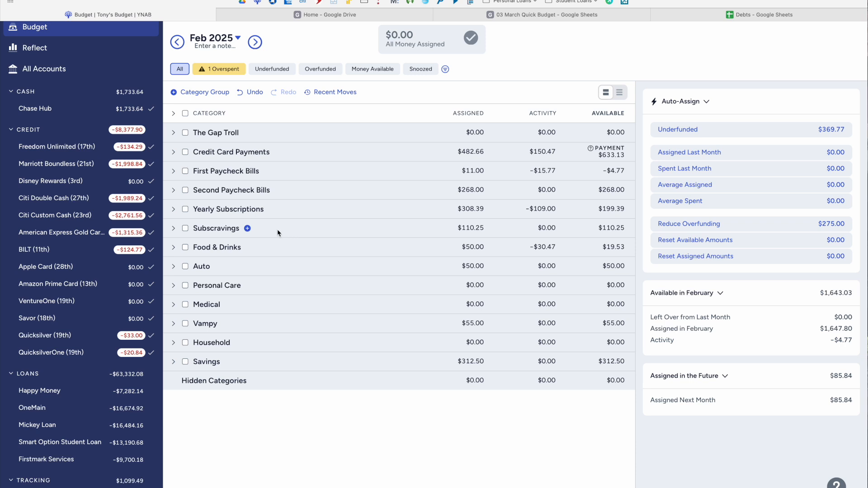
Expand Subscravings and inspect the Hims, Sproos Shower Filter and Petlibro Water Filter targets
click(174, 229)
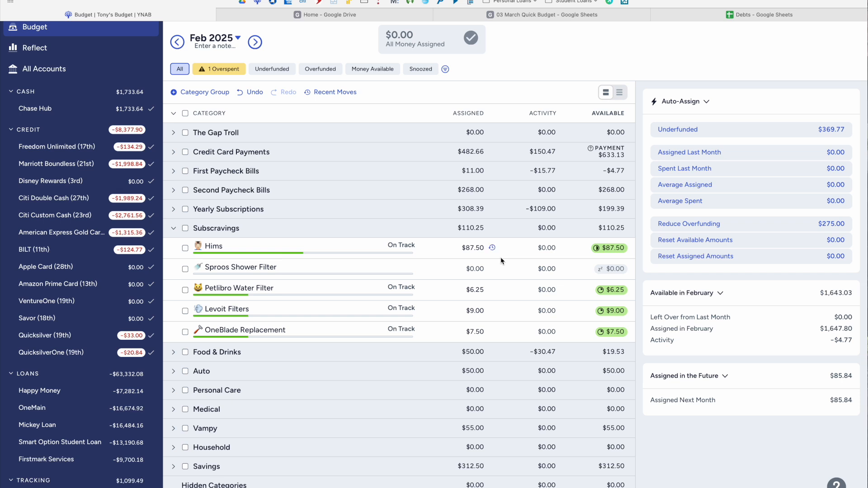
click(242, 247)
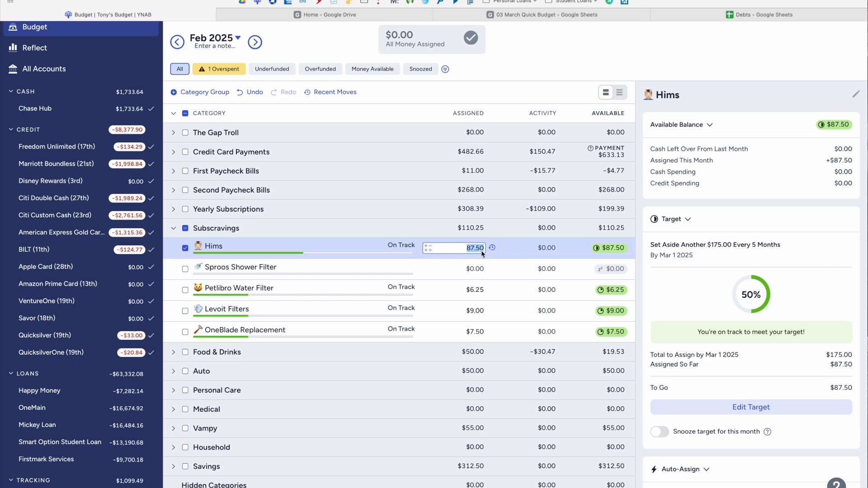
click(509, 267)
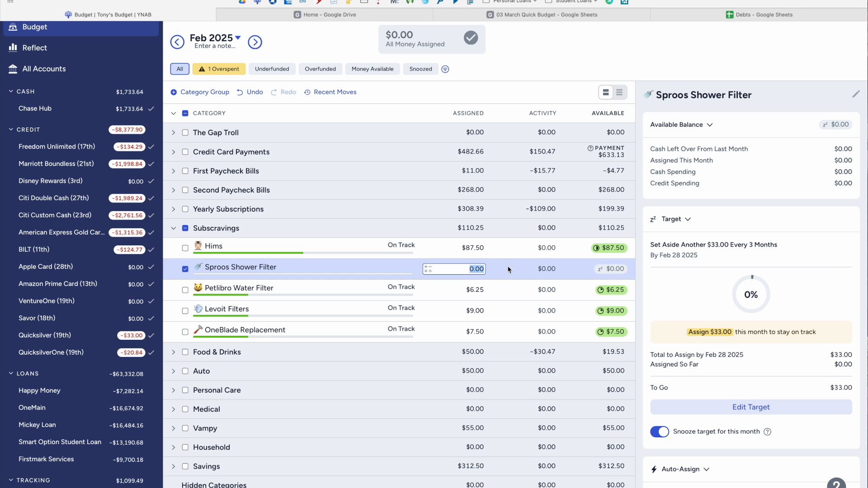
click(506, 290)
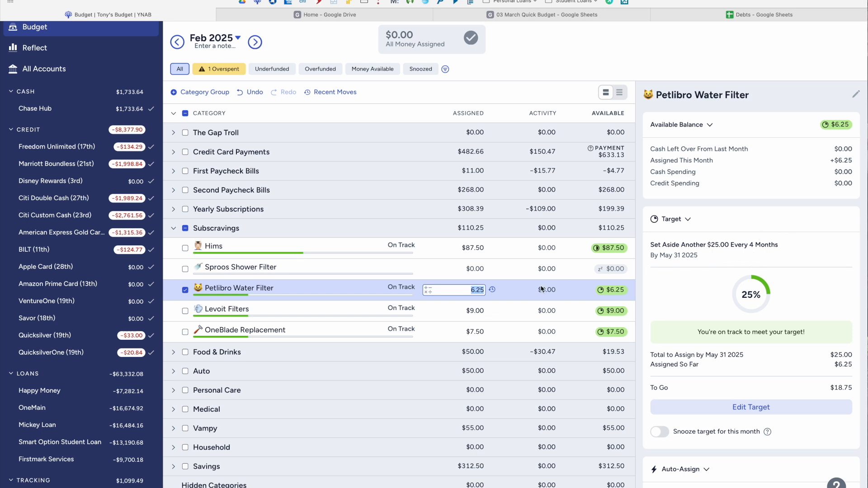
Inspect the Levoit Filters and OneBlade Replacement targets, clear the selection and collapse Subscravings
click(508, 310)
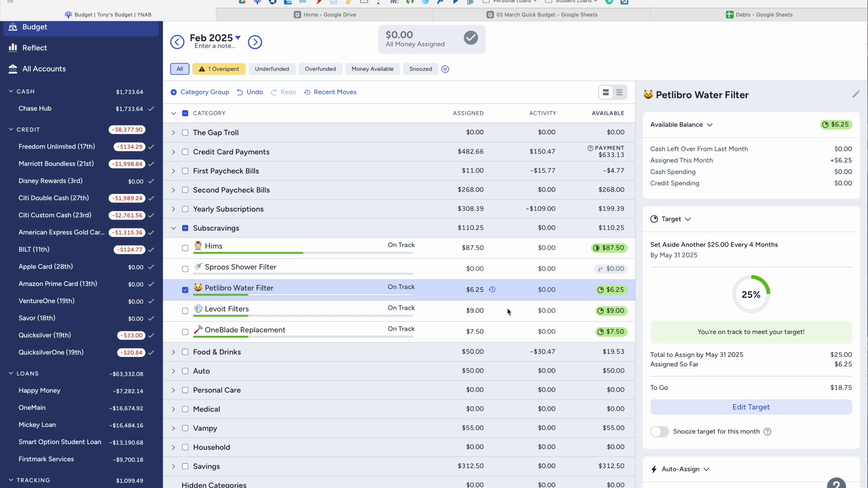
click(507, 311)
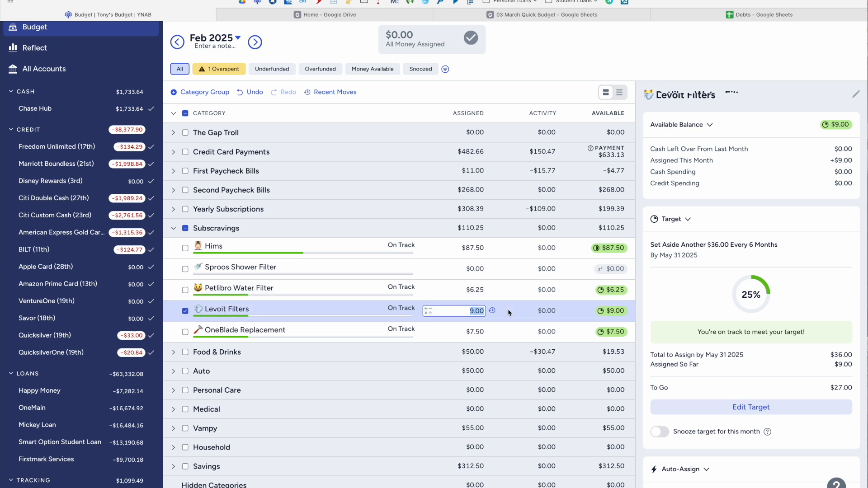
click(510, 333)
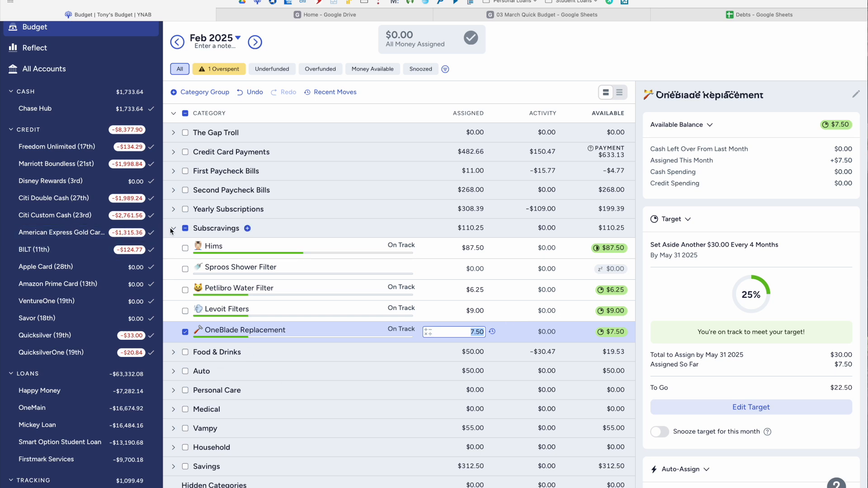
click(185, 228)
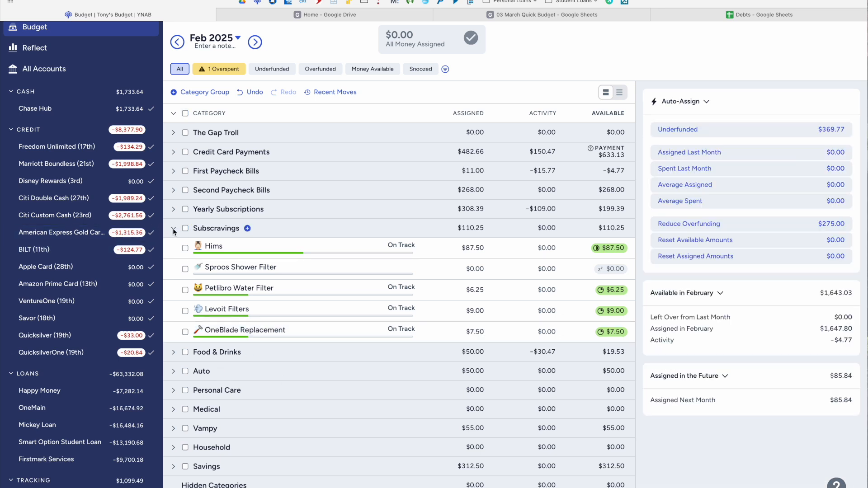
click(173, 228)
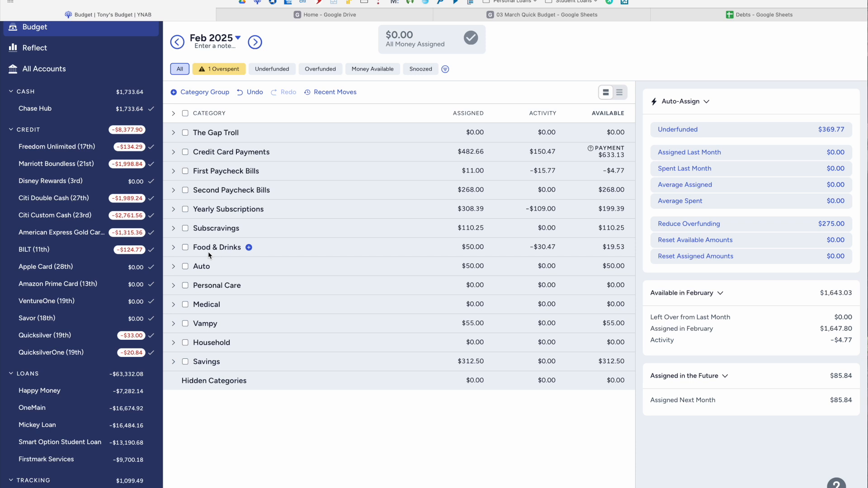
In Food & Drinks, save the Groceries target as a monthly refill up to $200.00 by the last day of the month, snoozed for February
click(173, 248)
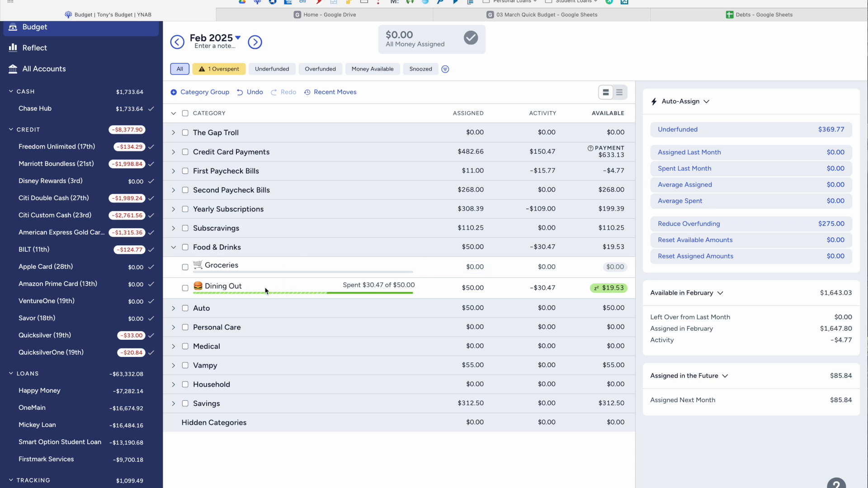
click(385, 267)
click(688, 281)
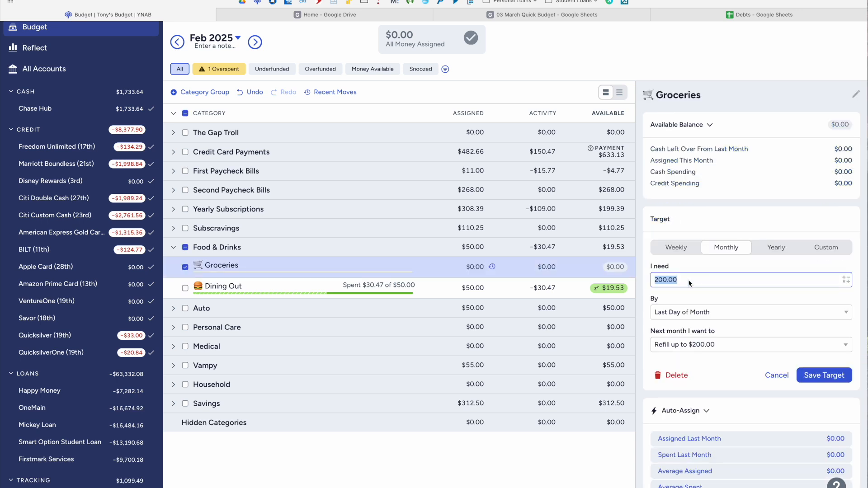
click(819, 376)
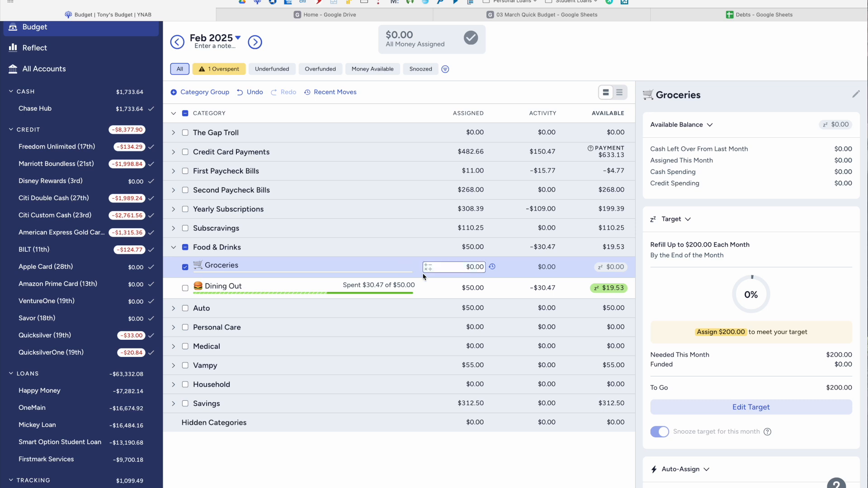
Inspect the Dining Out balance and target, and collapse Food & Drinks
click(516, 290)
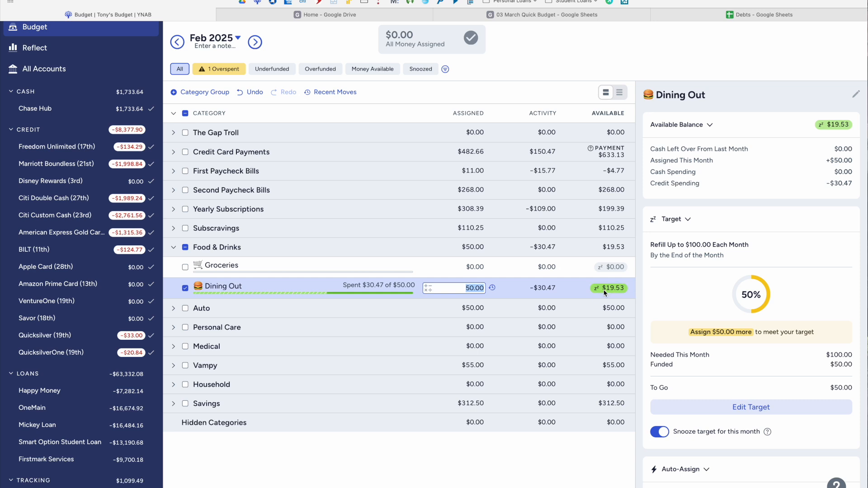
click(173, 247)
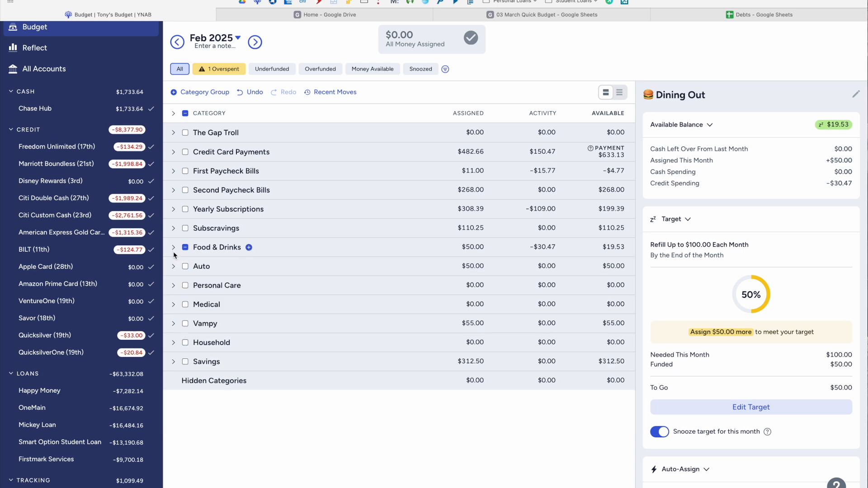
Expand Auto, inspect the Car Maintenance balance and target, clear the selection and collapse the group
click(173, 266)
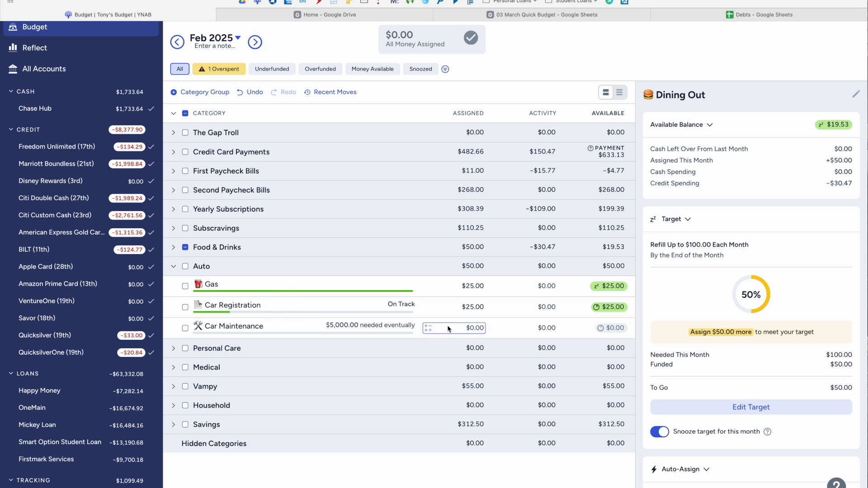
click(499, 330)
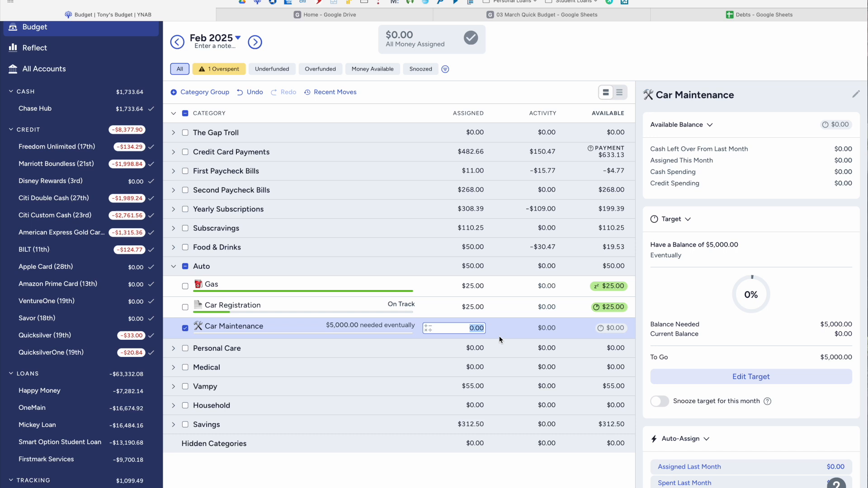
click(185, 328)
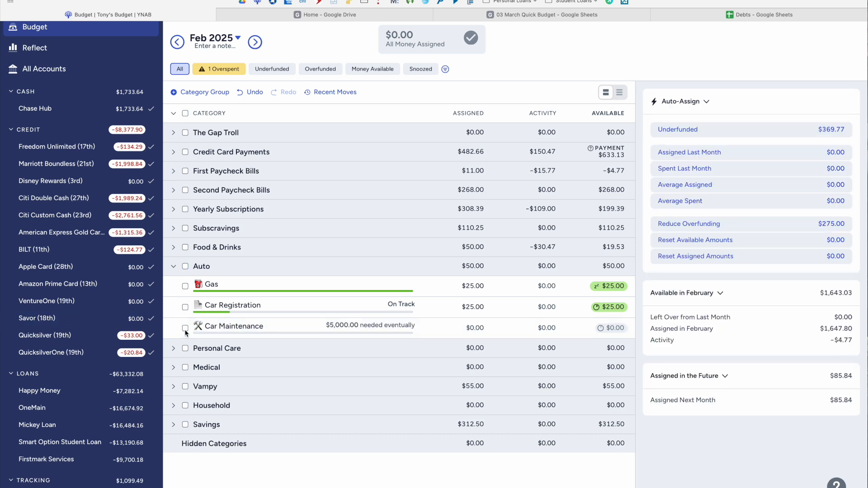
click(174, 266)
Expand Personal Care, inspect the Haircut, Skin Care and Hair Care targets, and collapse the group
click(174, 286)
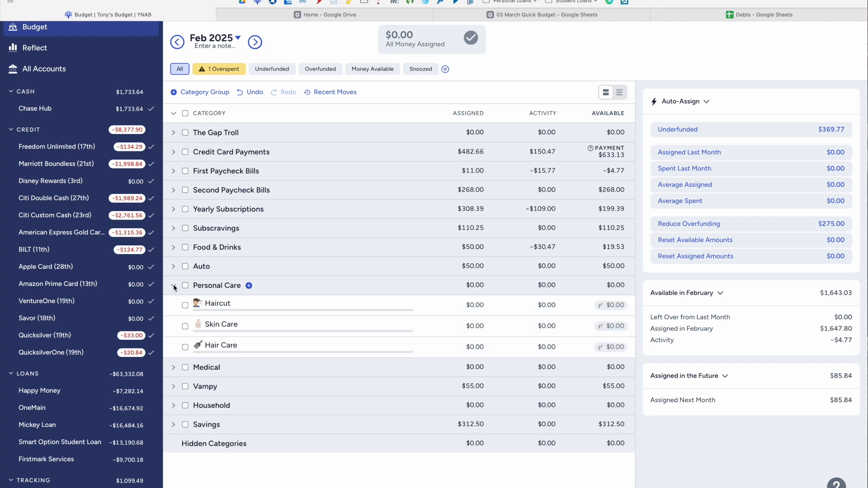
click(514, 306)
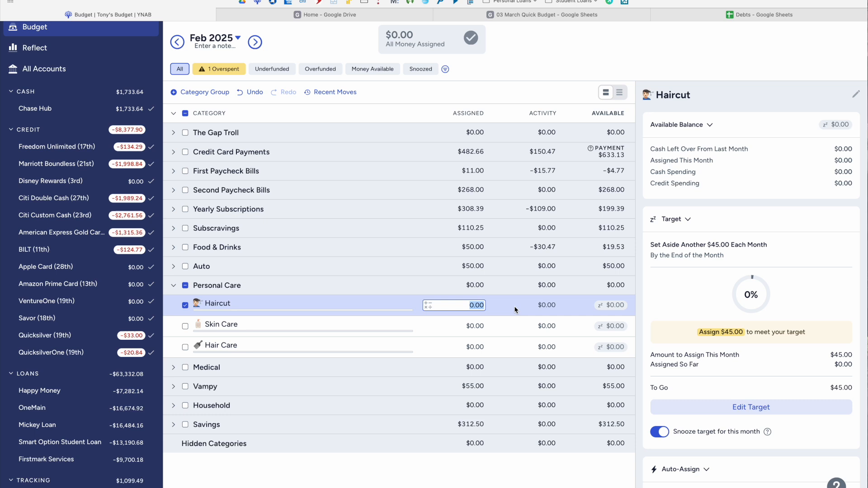
click(514, 323)
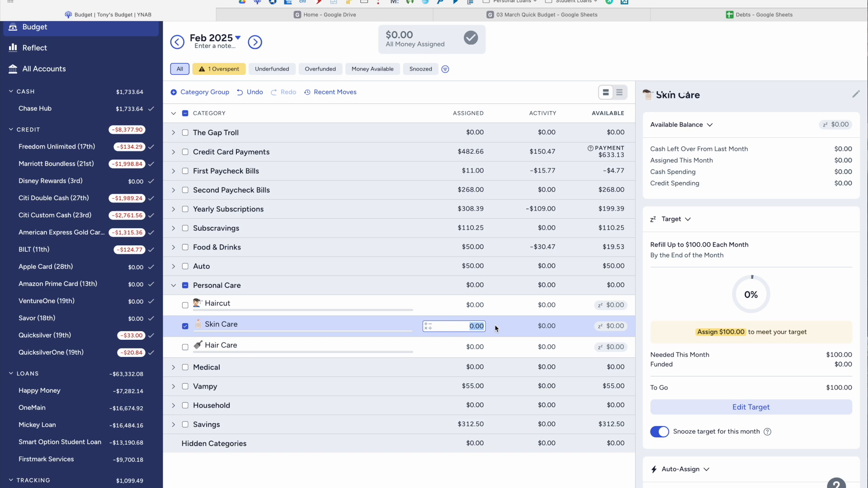
click(497, 352)
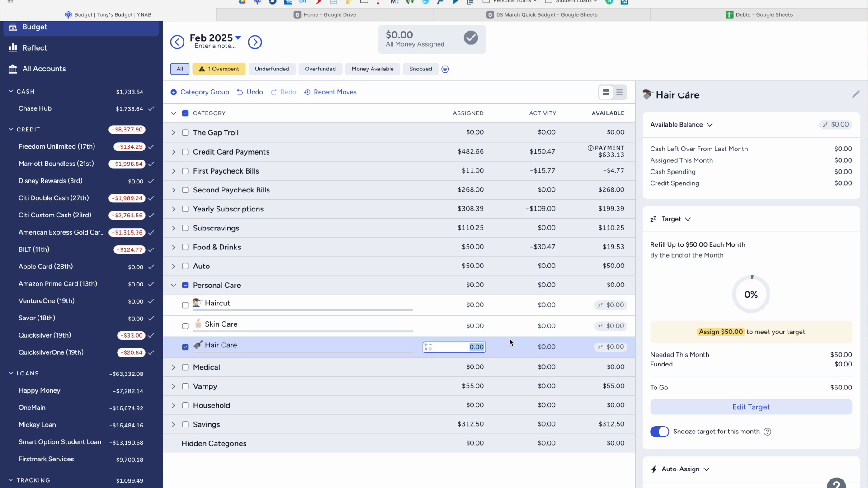
click(175, 285)
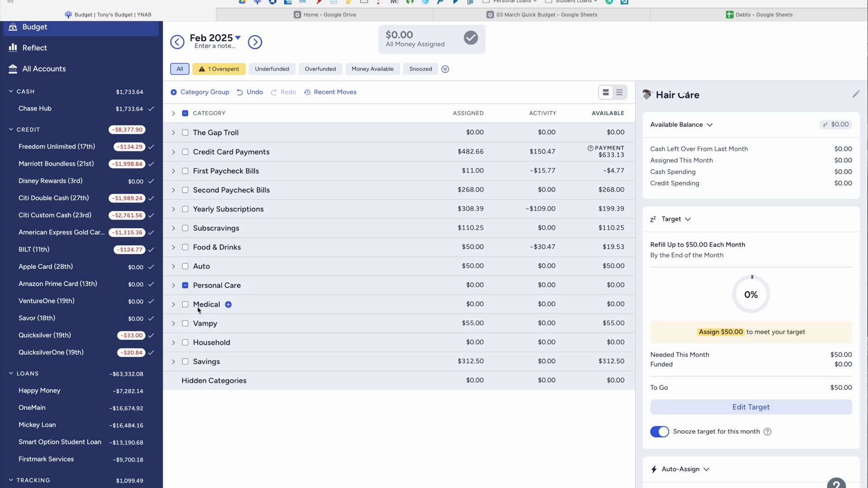
Expand Medical, inspect the Psychiatry, Medical, Dental and Therapy targets, clear the selection and collapse the group
click(174, 305)
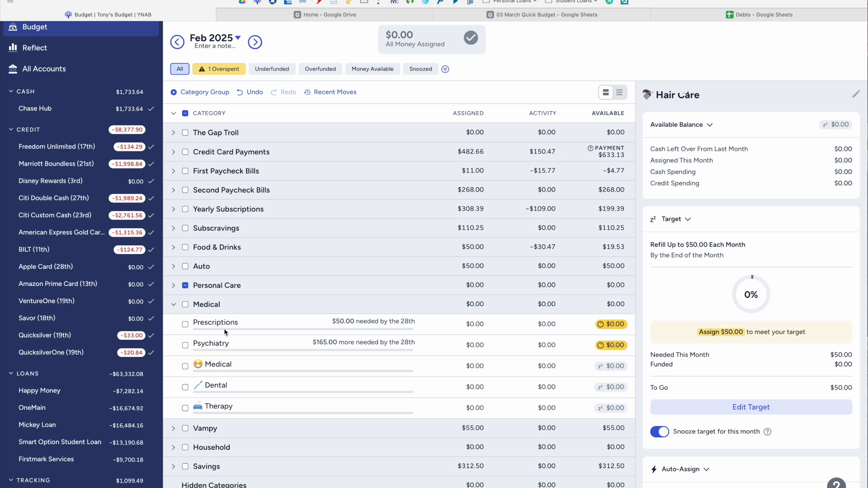
click(520, 348)
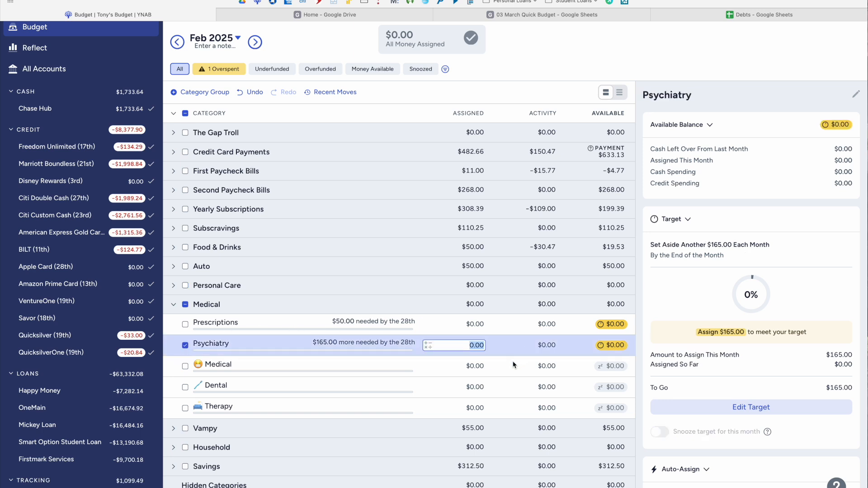
click(518, 367)
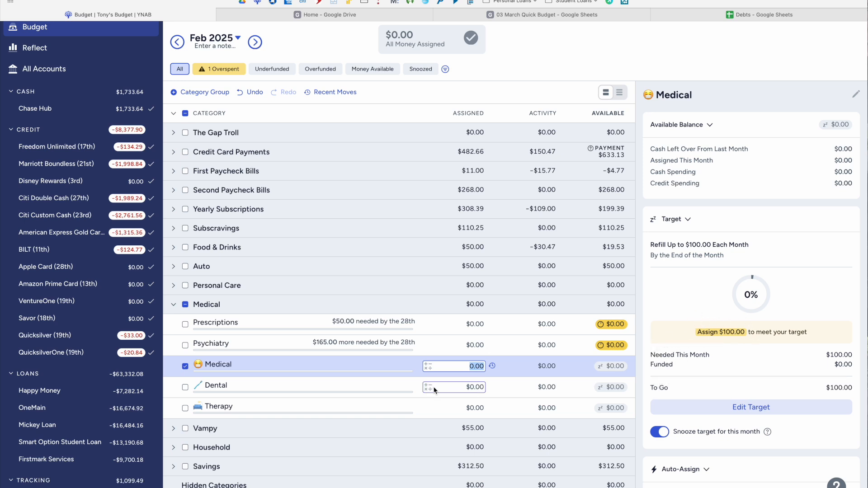
click(507, 386)
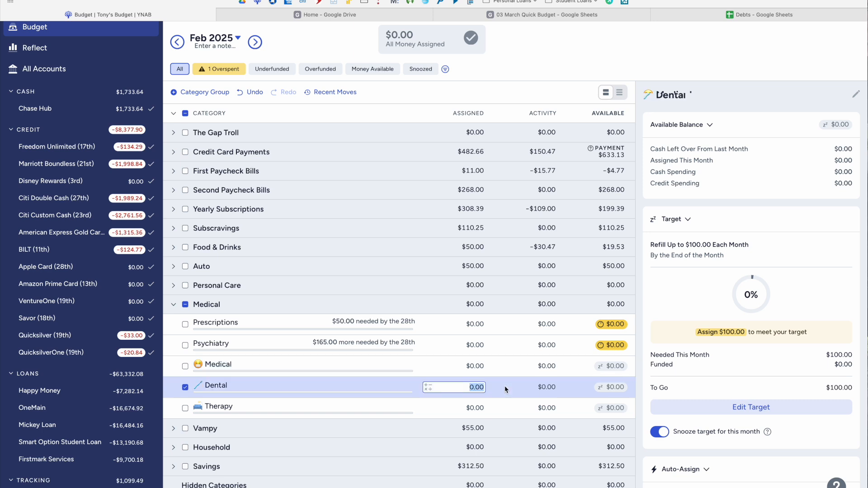
click(508, 409)
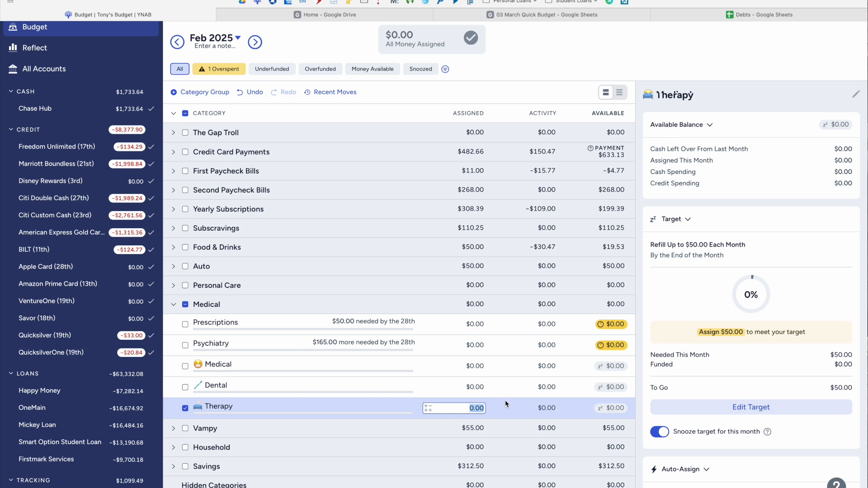
click(181, 306)
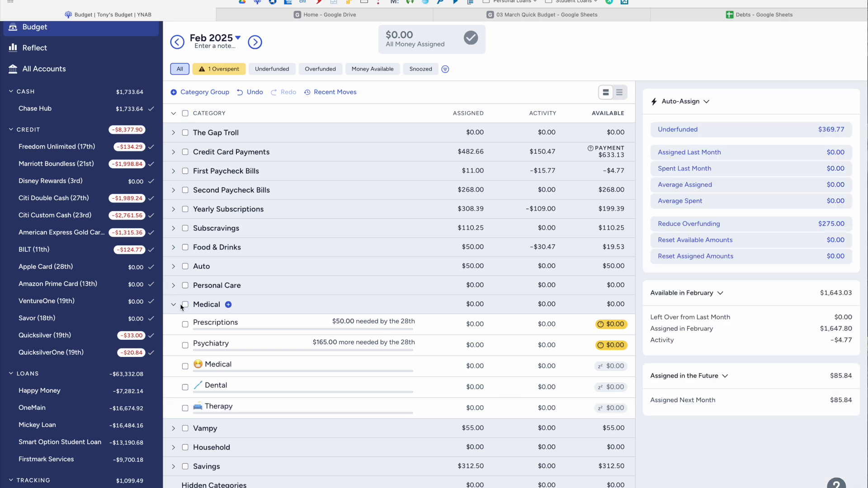
click(173, 306)
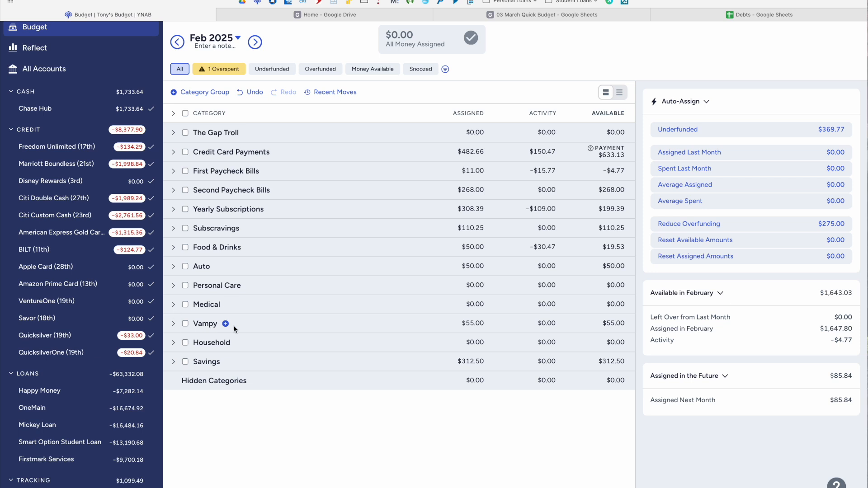
Expand Vampy and inspect the Vampy's Food, Toys & Treats and Litter targets
click(174, 324)
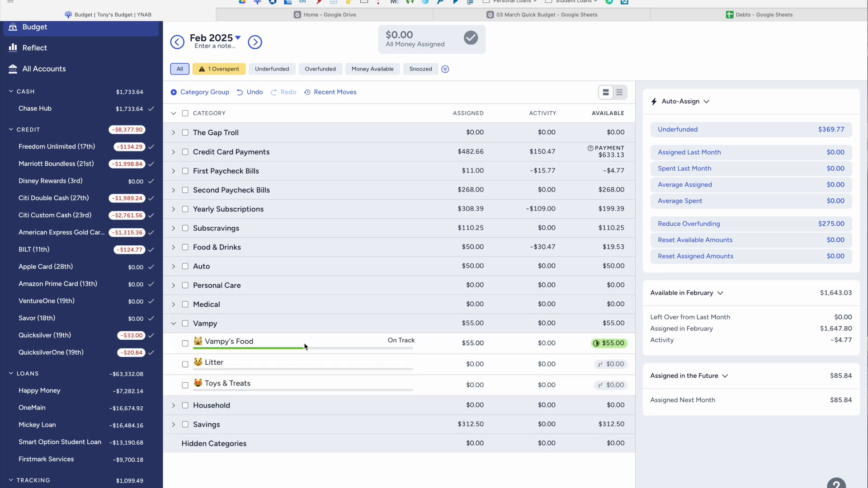
click(503, 346)
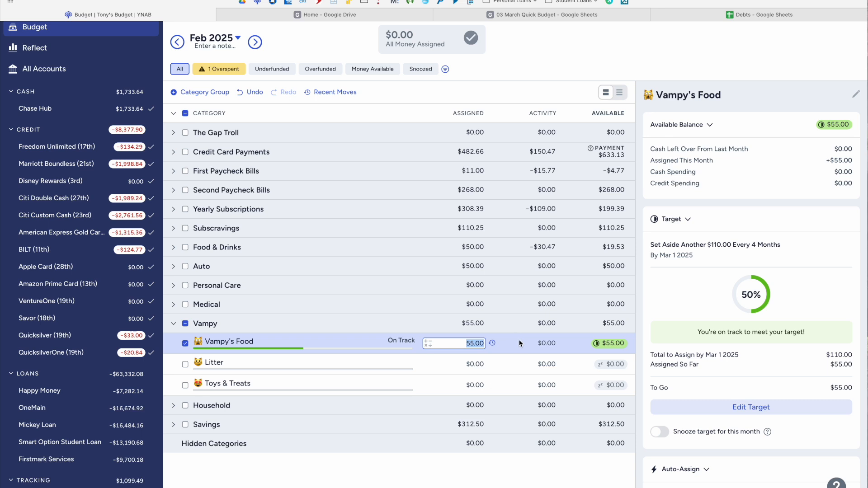
click(186, 345)
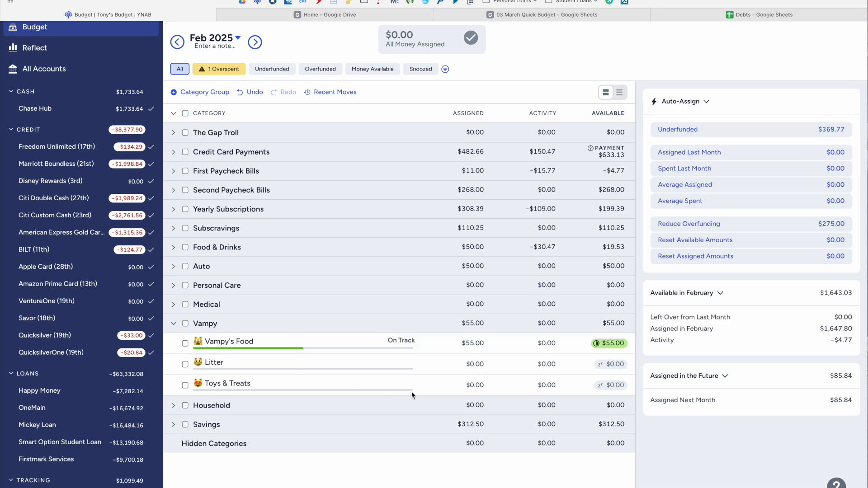
click(496, 387)
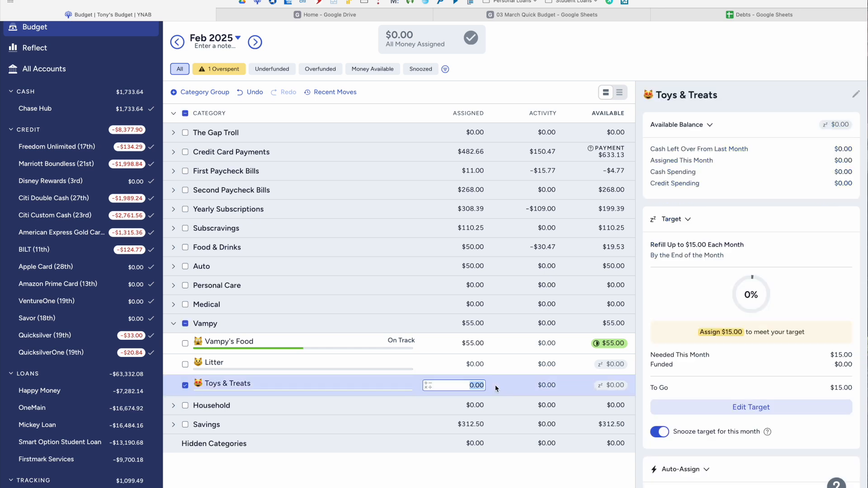
click(499, 365)
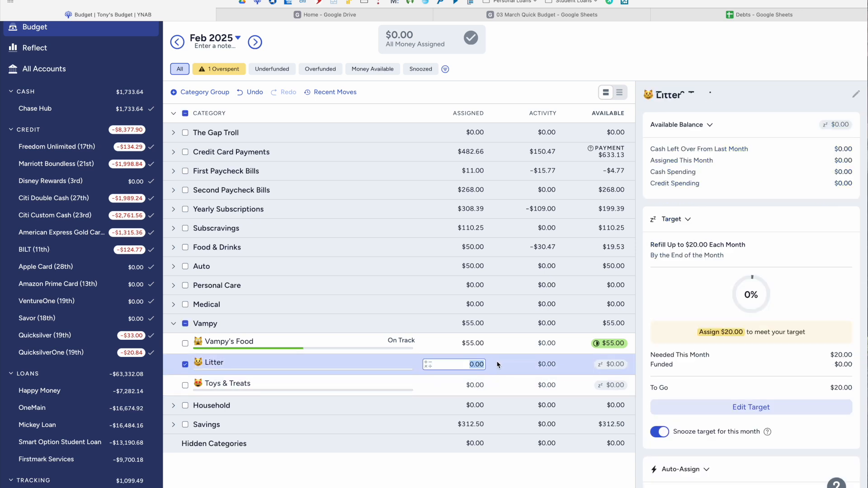
Check the Petco Vital Care entry in Yearly Subscriptions, and collapse both that group and Vampy
click(174, 209)
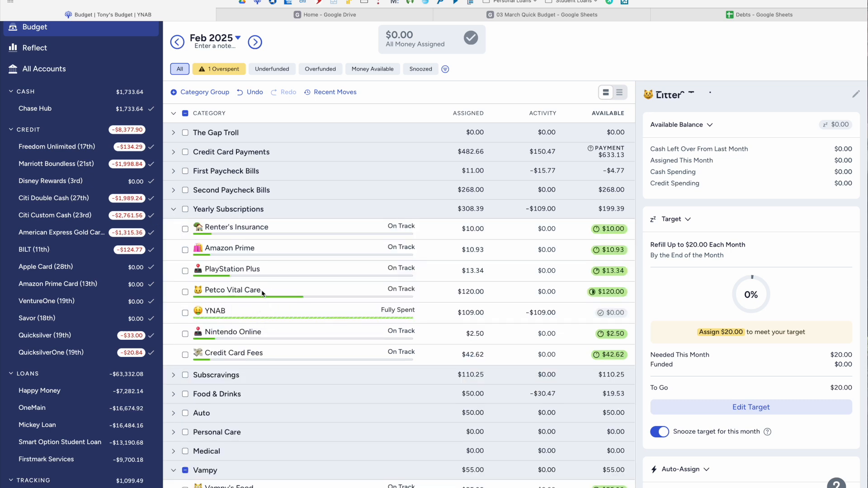
click(173, 209)
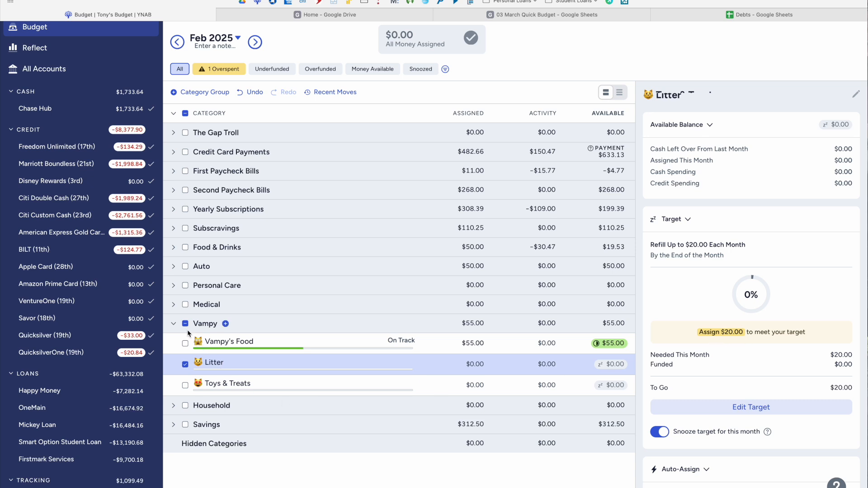
click(177, 324)
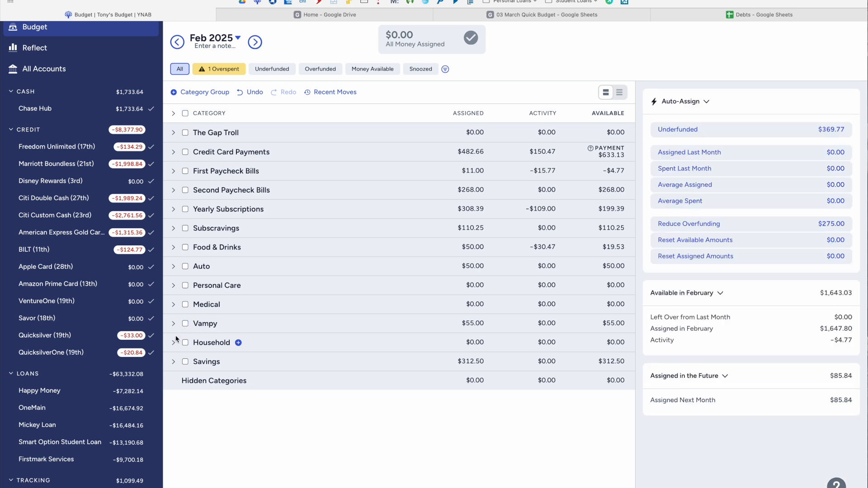
Look over the Household categories, collapse that group, and inspect the New York Fund target in Savings, clearing the selection
click(176, 344)
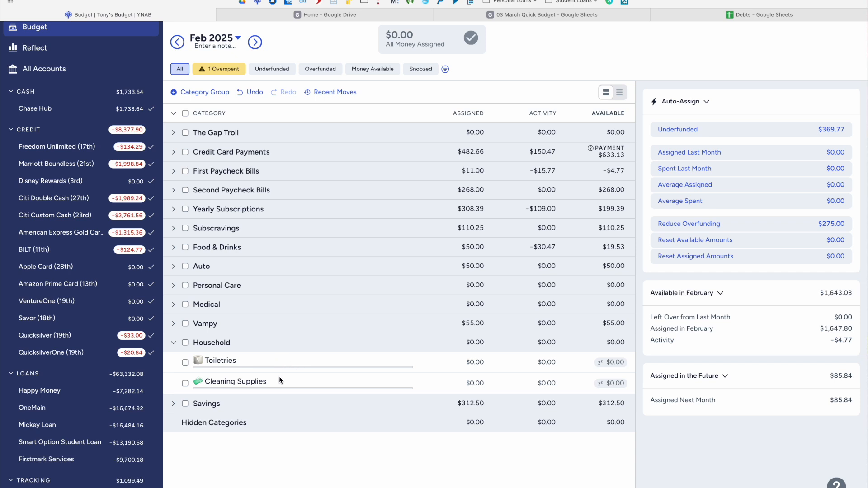
click(172, 344)
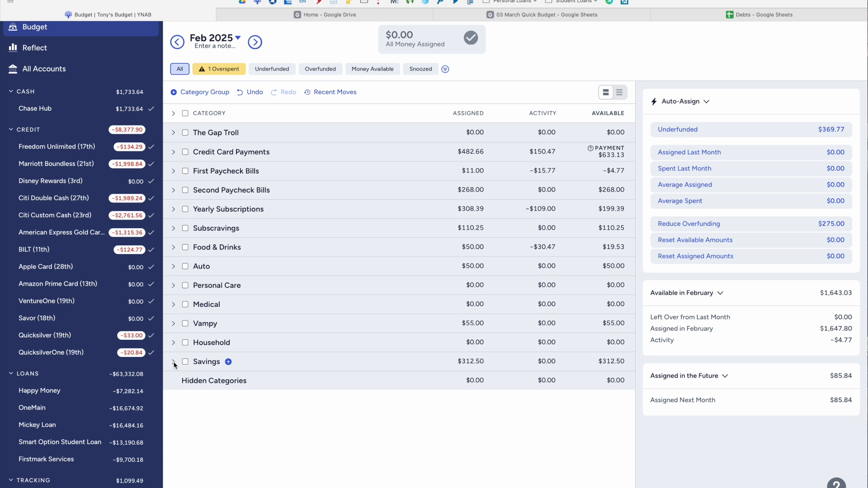
click(174, 362)
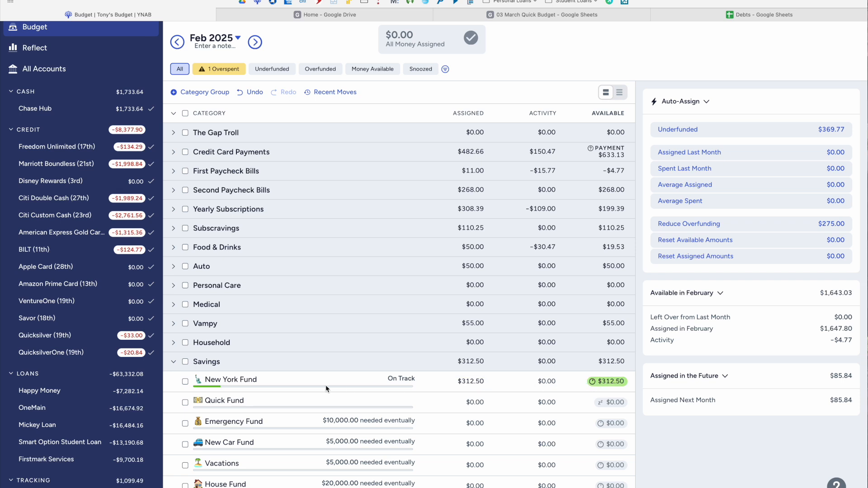
click(517, 383)
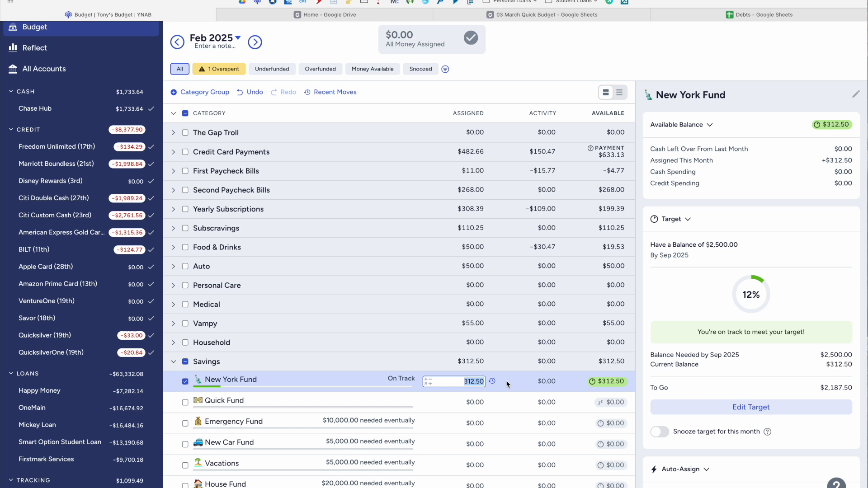
click(186, 381)
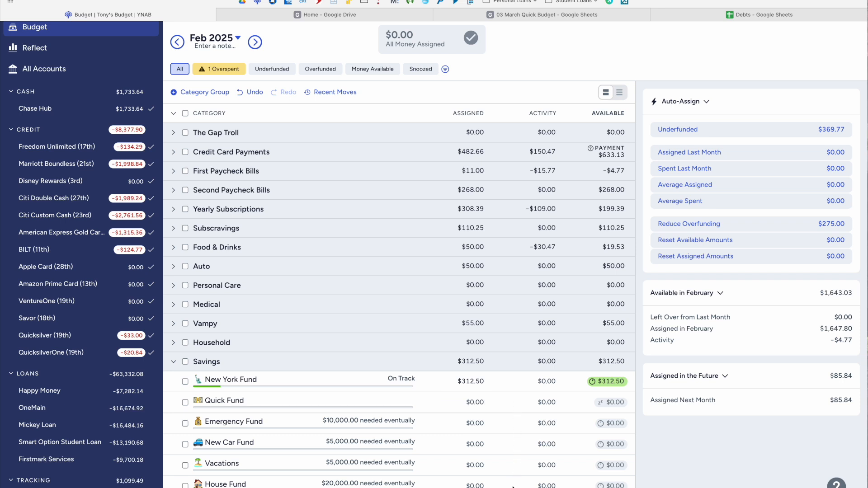
Inspect the Quick Fund, Emergency Fund, New Car Fund, Vacations and House Fund targets in Savings, and clear the selection
click(497, 408)
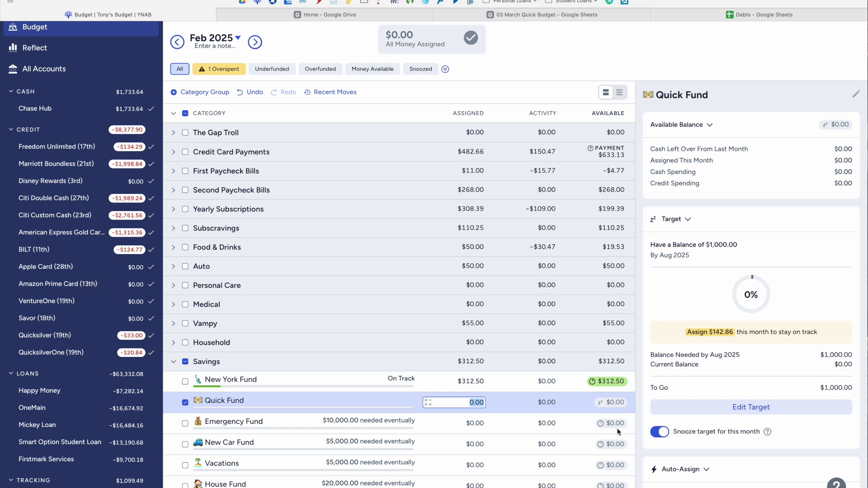
click(511, 428)
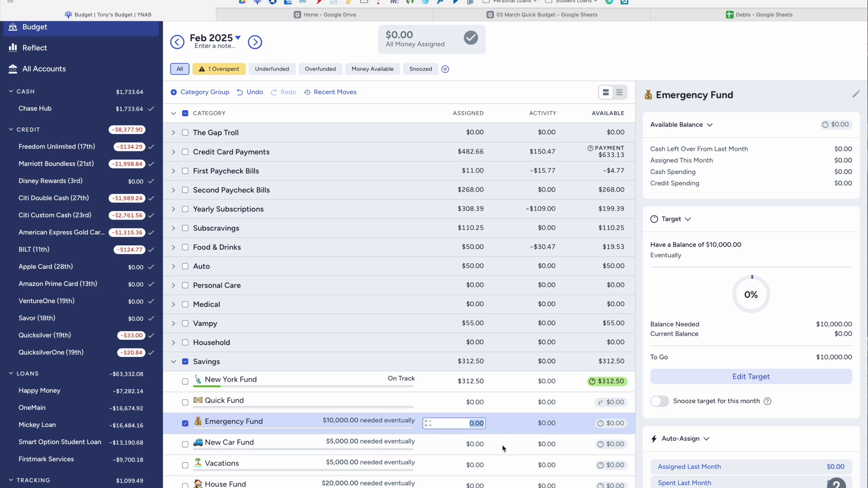
click(502, 445)
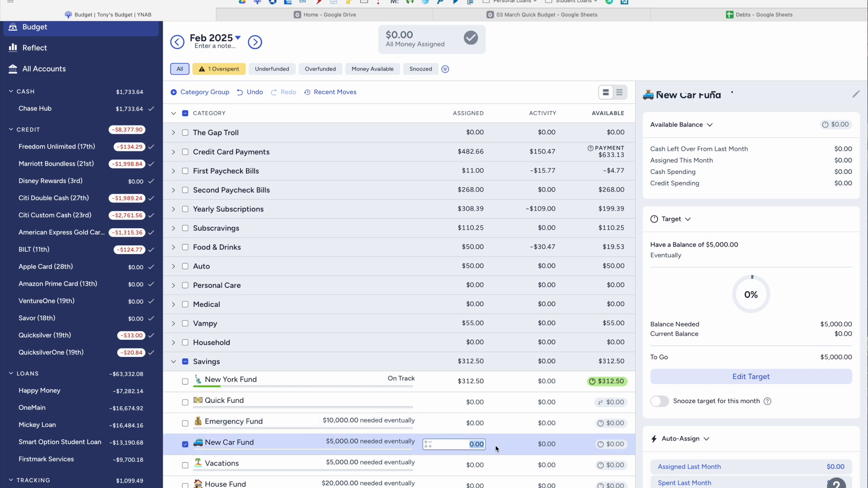
click(496, 466)
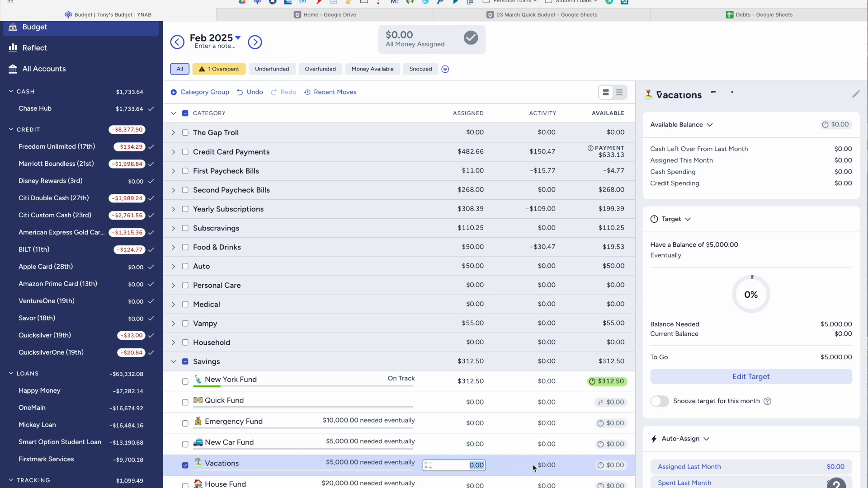
click(186, 465)
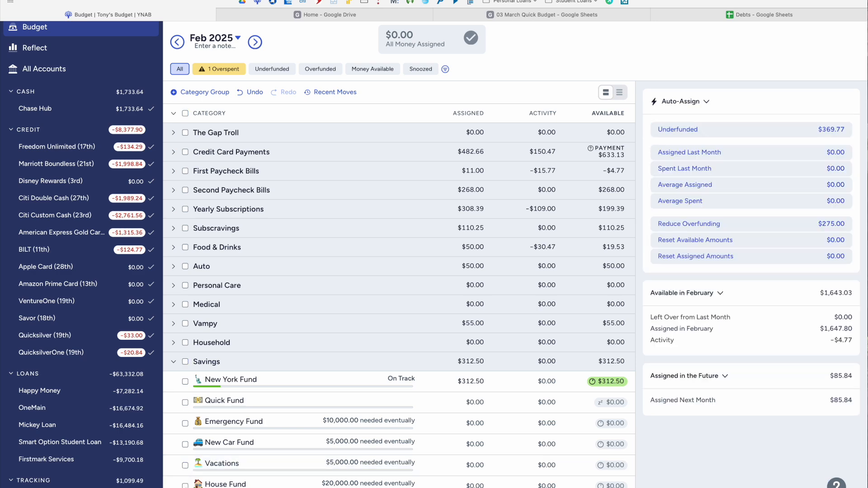
click(186, 486)
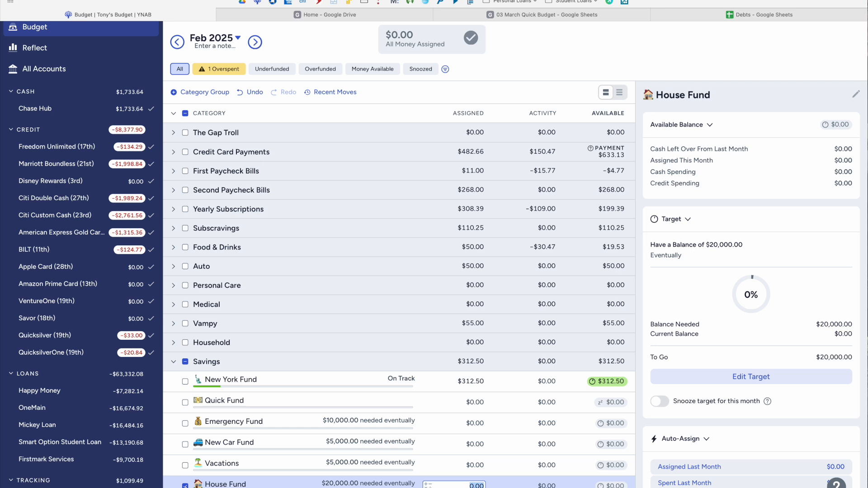
click(185, 485)
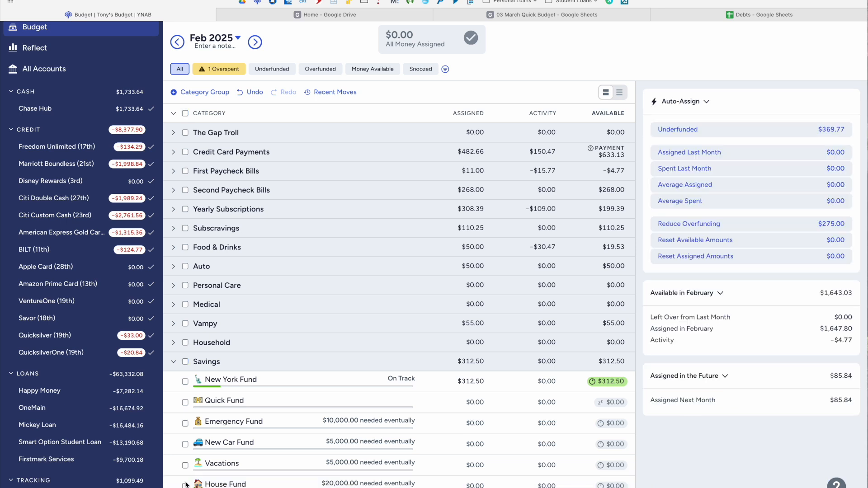
Collapse Savings, expand Second Paycheck Bills and First Paycheck Bills, and look over their February categories
click(173, 362)
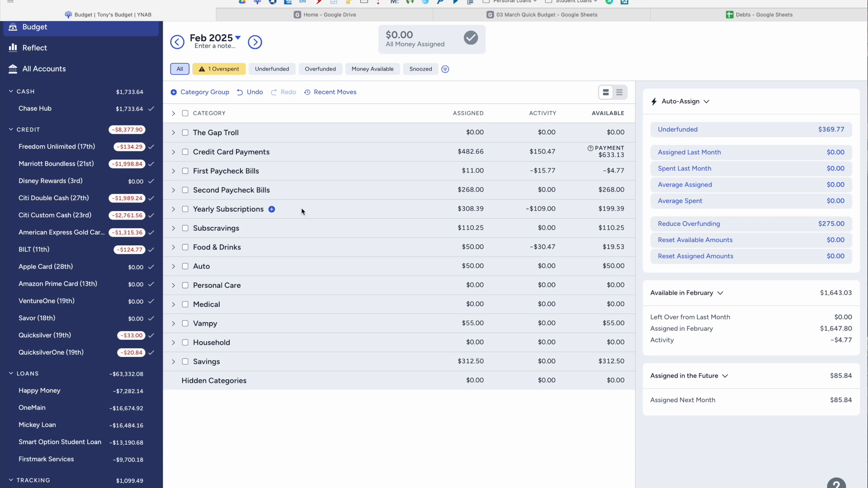
click(174, 191)
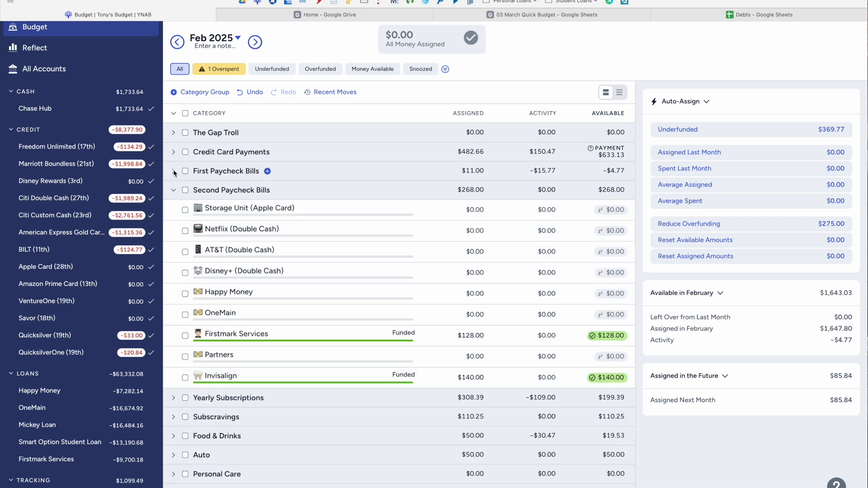
click(172, 171)
scroll(265, 236, down, 3)
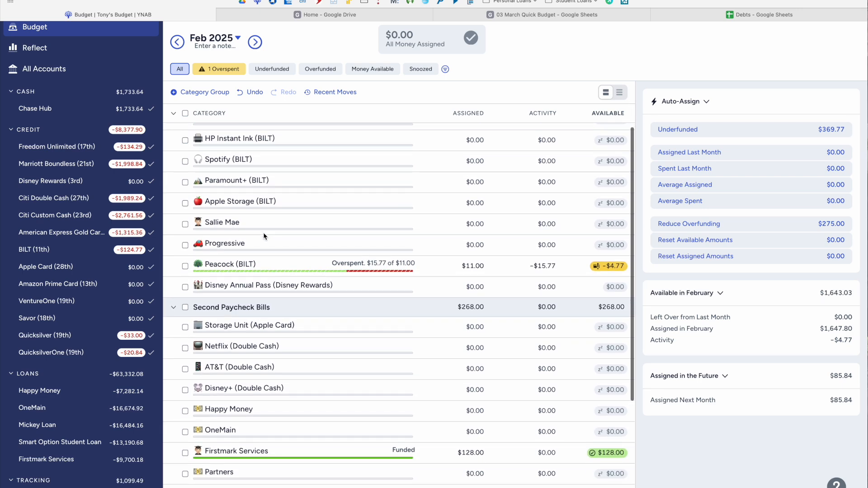
scroll(264, 236, up, 3)
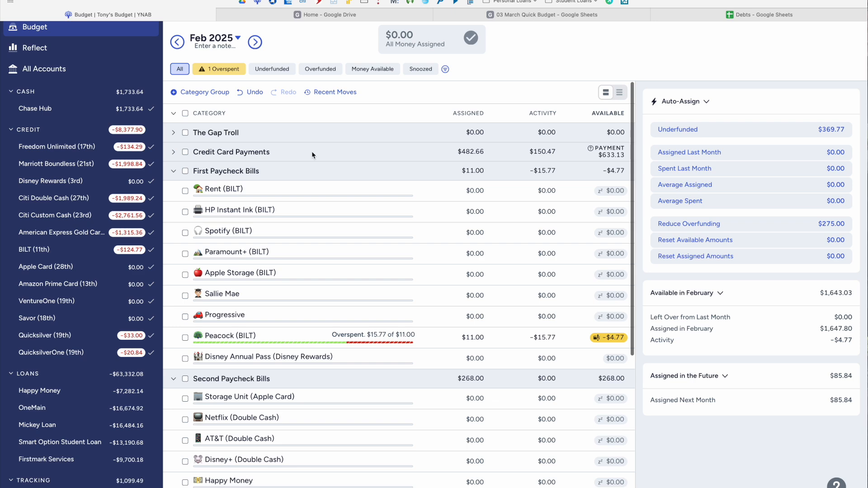
scroll(252, 315, down, 1)
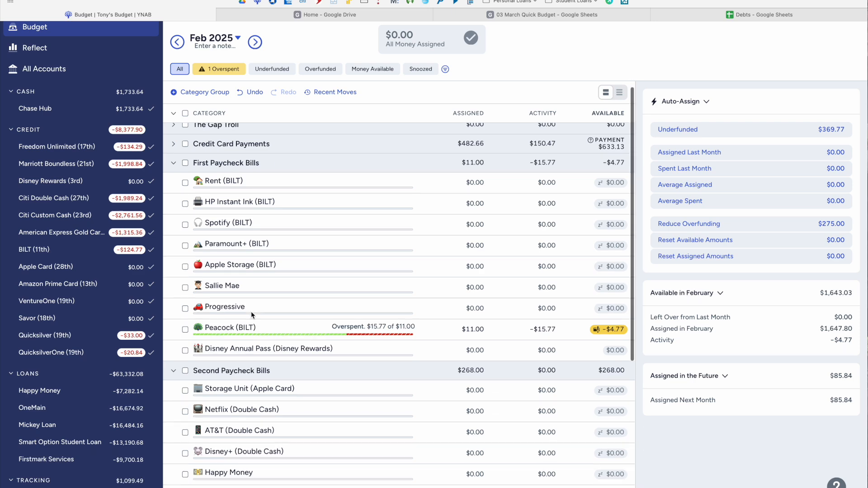
Select the Sallie Mae, Happy Money and OneMain loan categories together across the two paycheck bill groups
scroll(252, 315, down, 2)
click(186, 255)
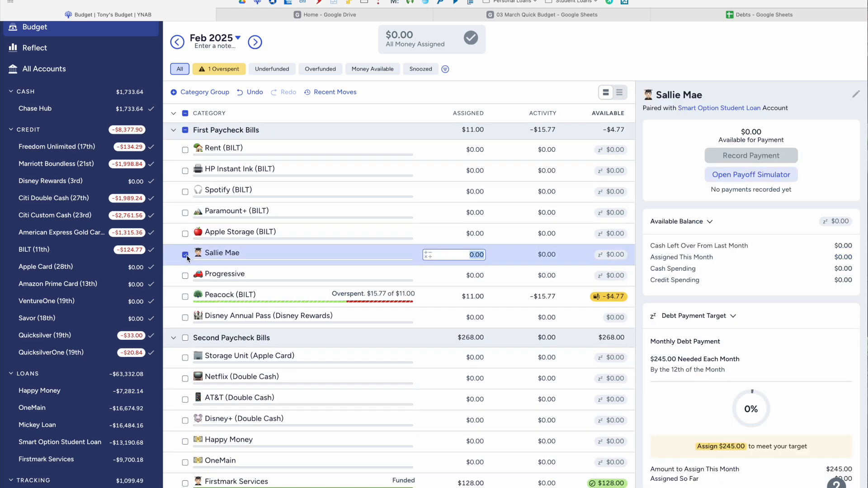
scroll(188, 260, down, 5)
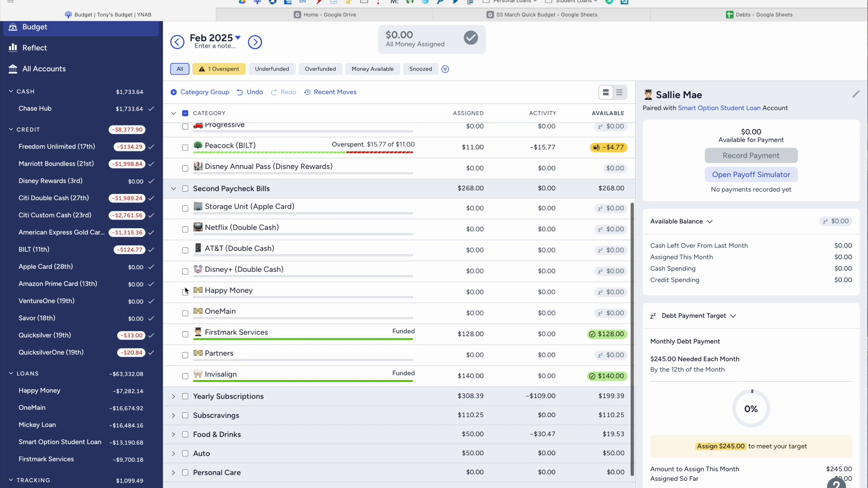
click(185, 291)
click(186, 316)
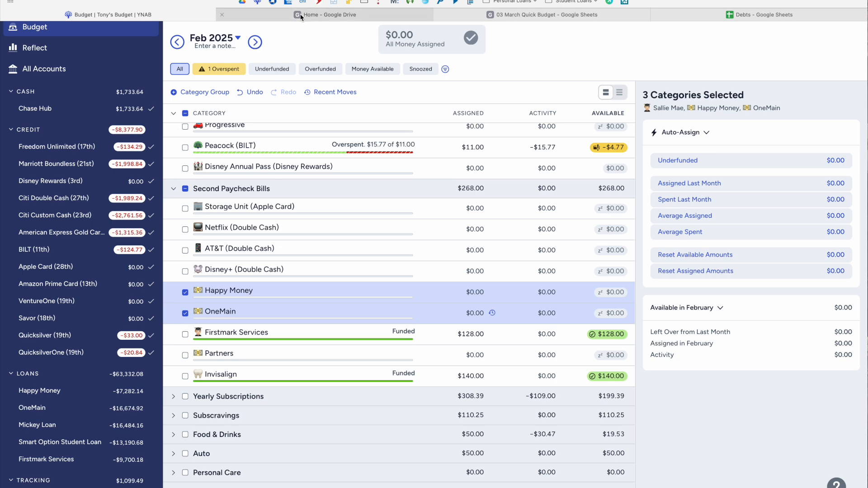
Switch the budget to March 2025 and add Firstmark Services, Partners and Invisalign to the selection to check their combined underfunded amount
click(255, 42)
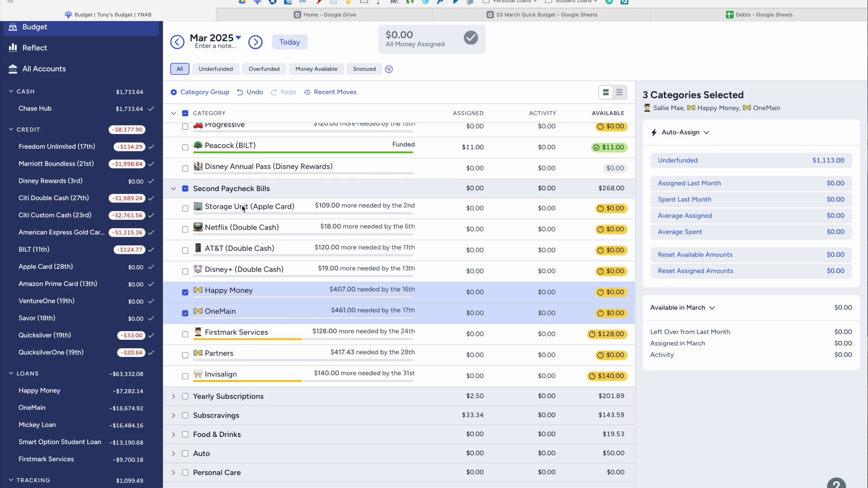
scroll(243, 209, up, 3)
scroll(243, 208, down, 4)
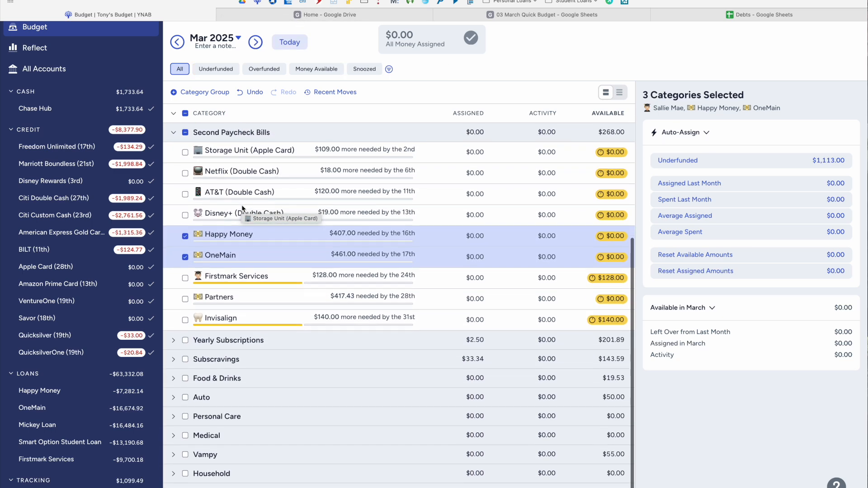
click(185, 279)
click(185, 300)
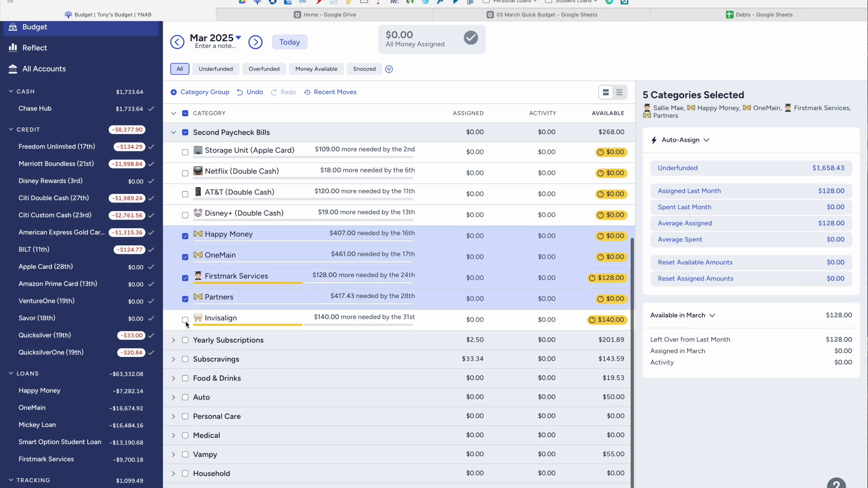
click(186, 321)
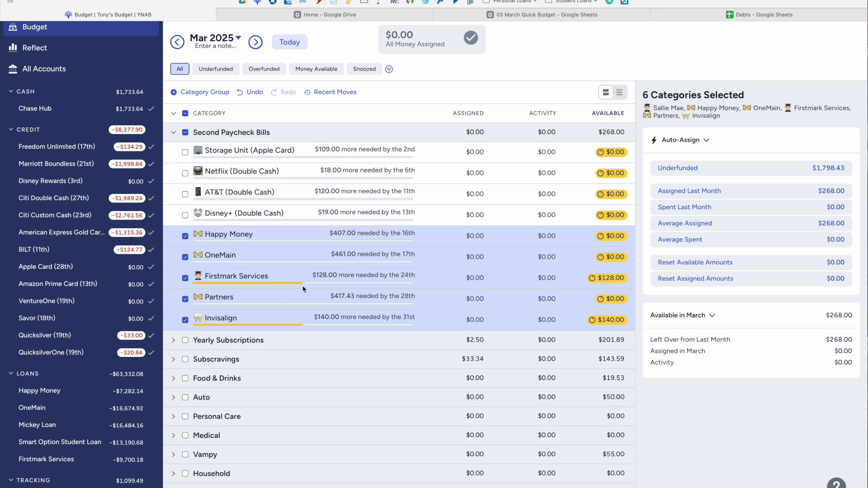
Review the March amounts needed in both paycheck bill groups, clear the selected categories and collapse the two groups
scroll(303, 287, up, 2)
scroll(302, 289, down, 1)
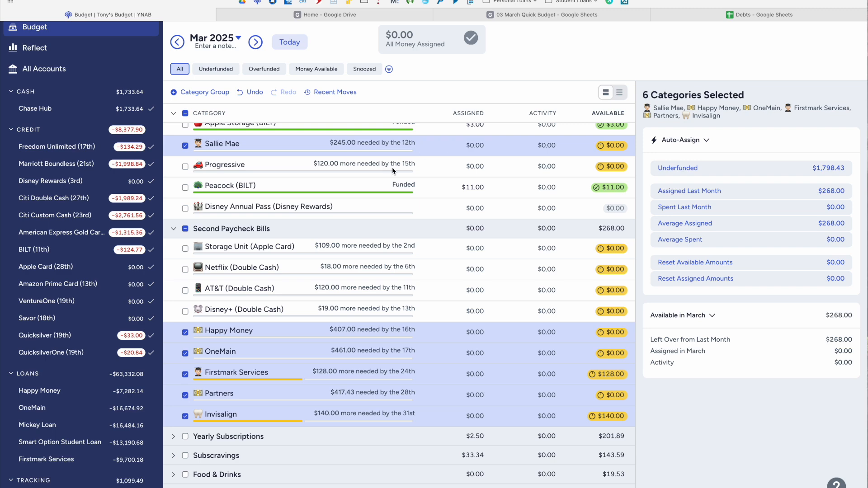
scroll(397, 348, down, 2)
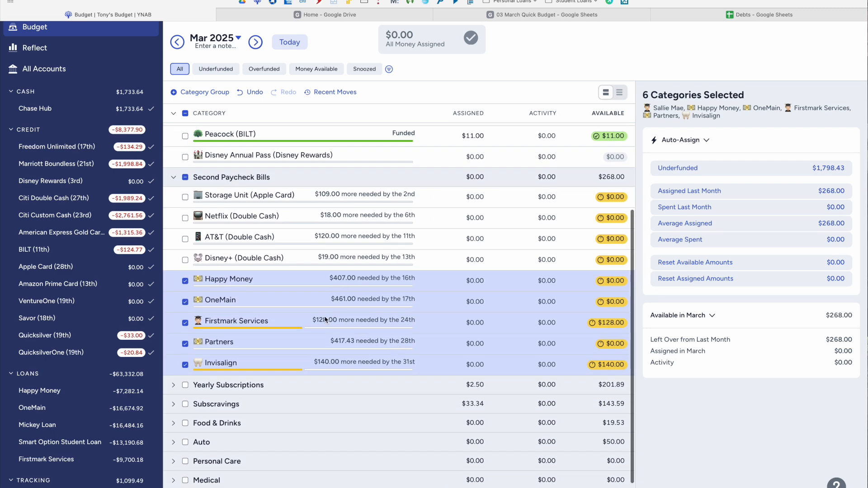
scroll(415, 315, down, 2)
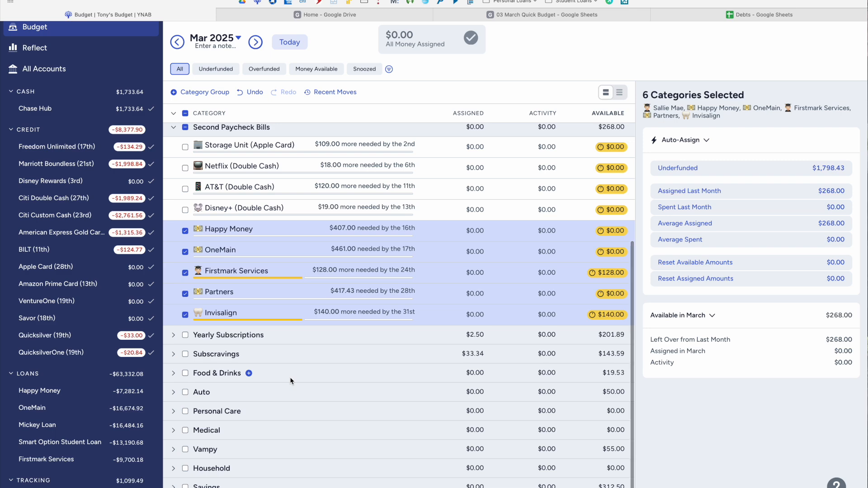
scroll(446, 267, up, 3)
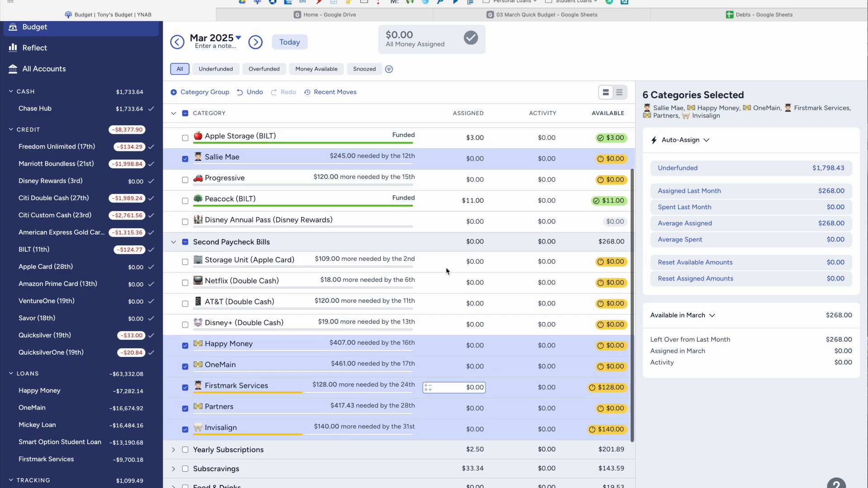
click(185, 259)
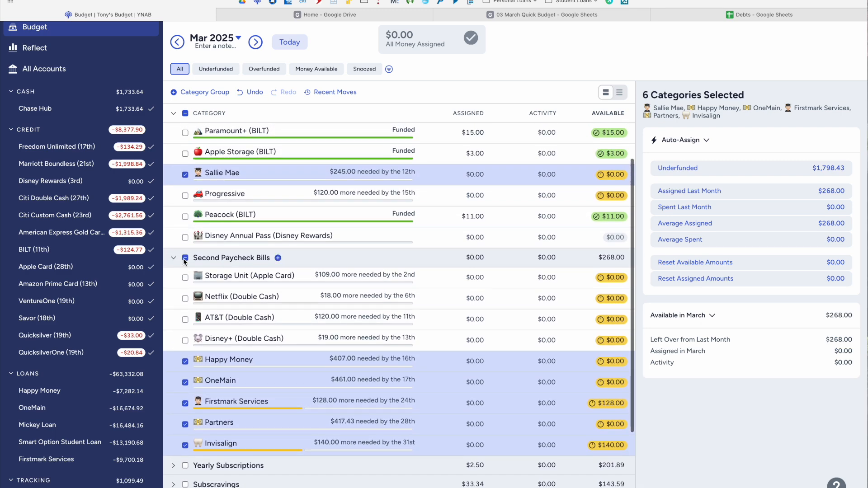
click(173, 260)
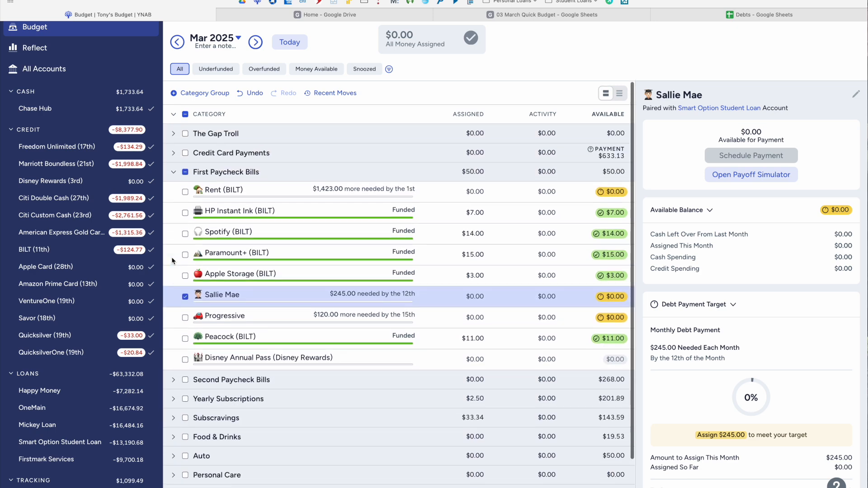
click(173, 172)
click(186, 171)
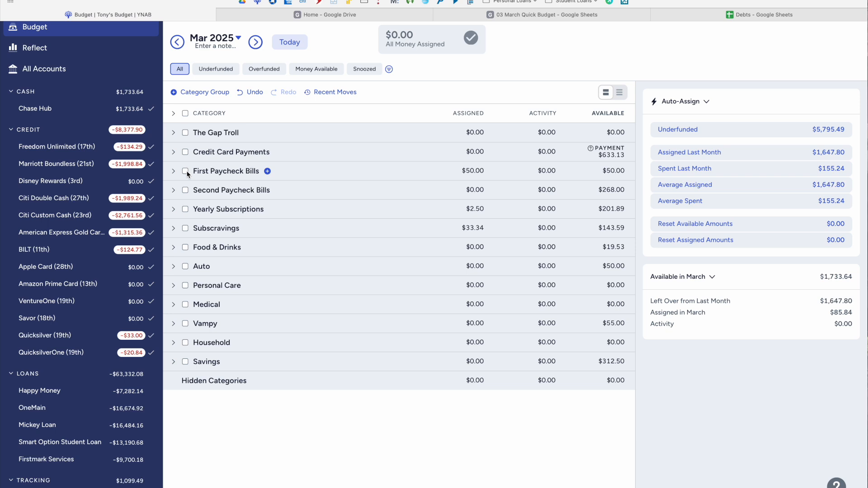